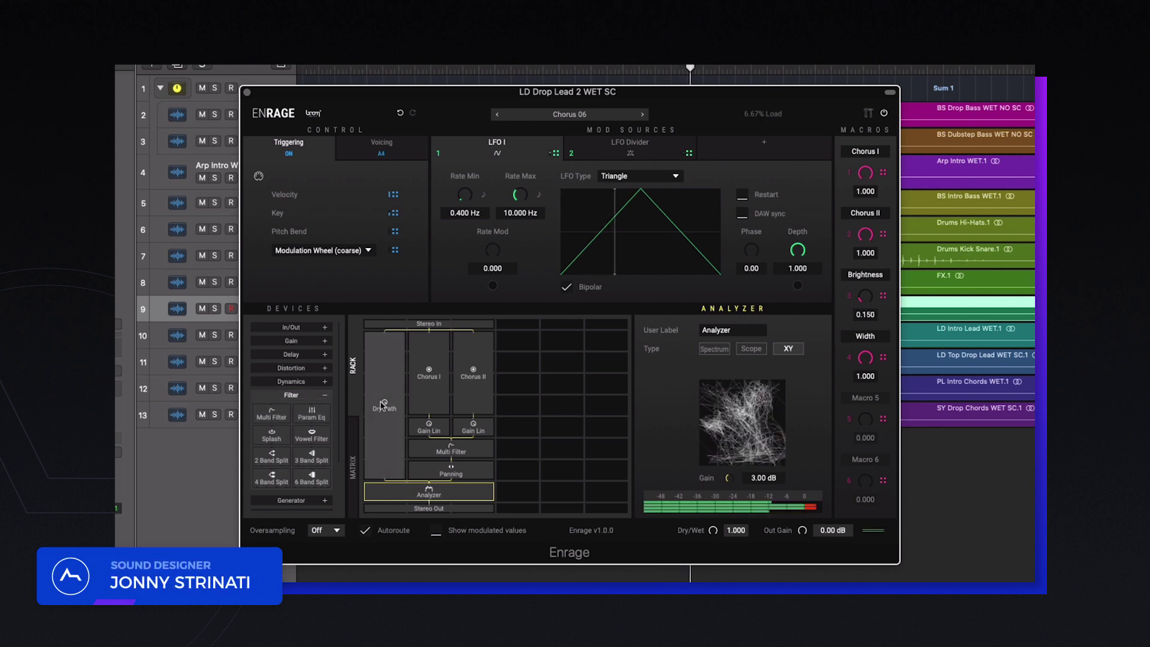
Lower the Chorus I macro on the Chorus 06 preset to 0.914.
{"action": "left_click_drag", "start_coordinate": [888, 196], "coordinate": [871, 286]}
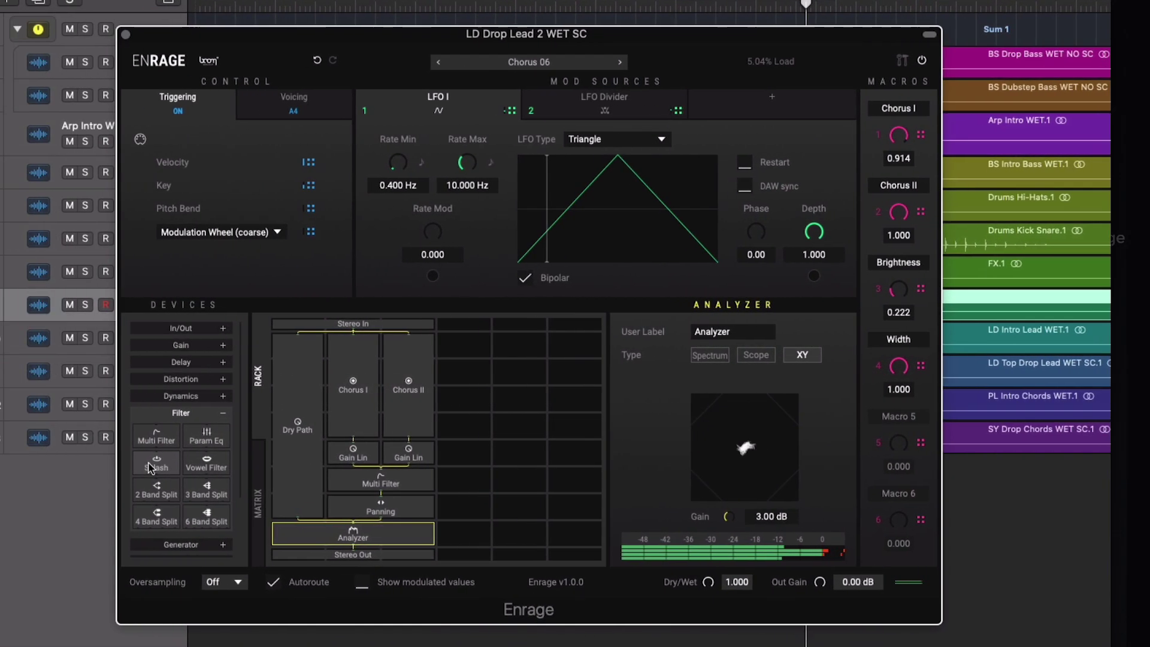
Insert a Splash filter under Chorus I, with LFO 1 modulating Frequency and Gain at about 23 dB.
{"action": "left_click_drag", "start_coordinate": [148, 463], "coordinate": [122, 433]}
{"action": "mouse_move", "coordinate": [381, 442]}
{"action": "left_mouse_down"}
{"action": "mouse_move", "coordinate": [470, 429]}
{"action": "mouse_move", "coordinate": [398, 427]}
{"action": "left_mouse_up"}
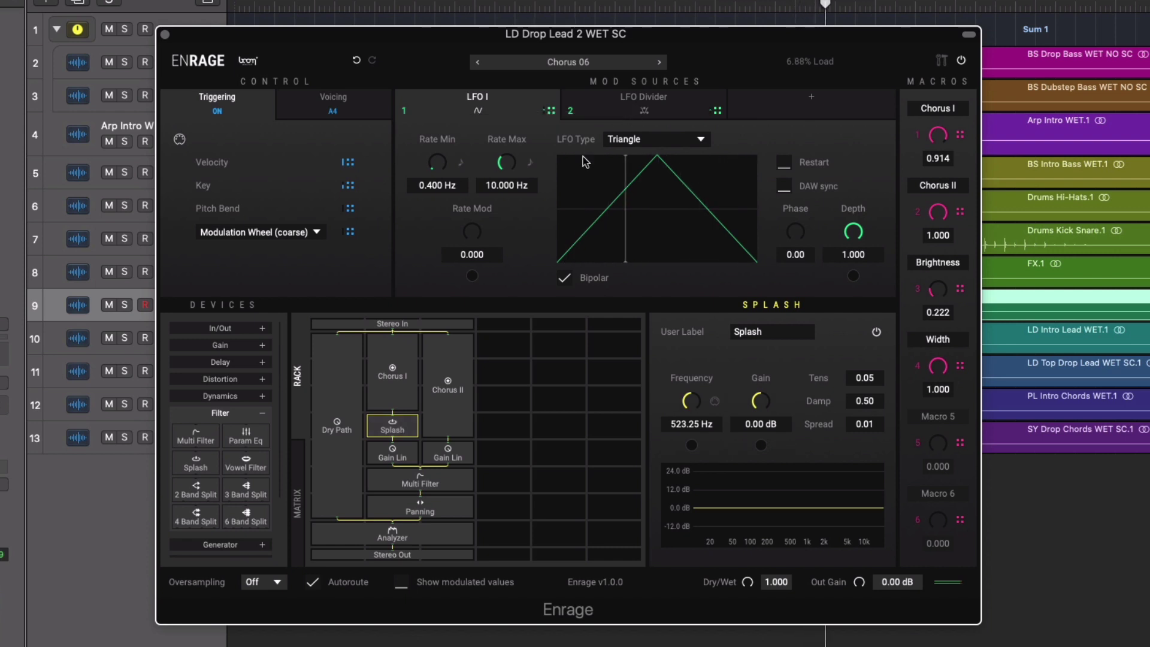
{"action": "left_click_drag", "start_coordinate": [548, 110], "coordinate": [692, 448]}
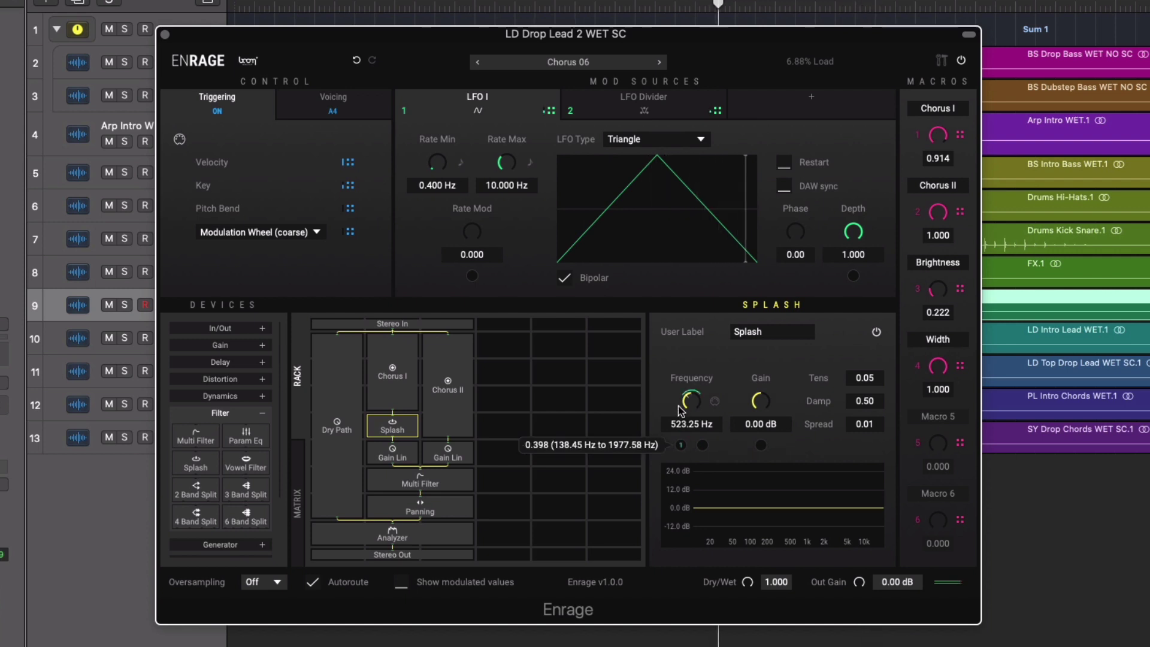
{"action": "left_click_drag", "start_coordinate": [767, 405], "coordinate": [805, 312]}
{"action": "left_click_drag", "start_coordinate": [681, 444], "coordinate": [680, 438]}
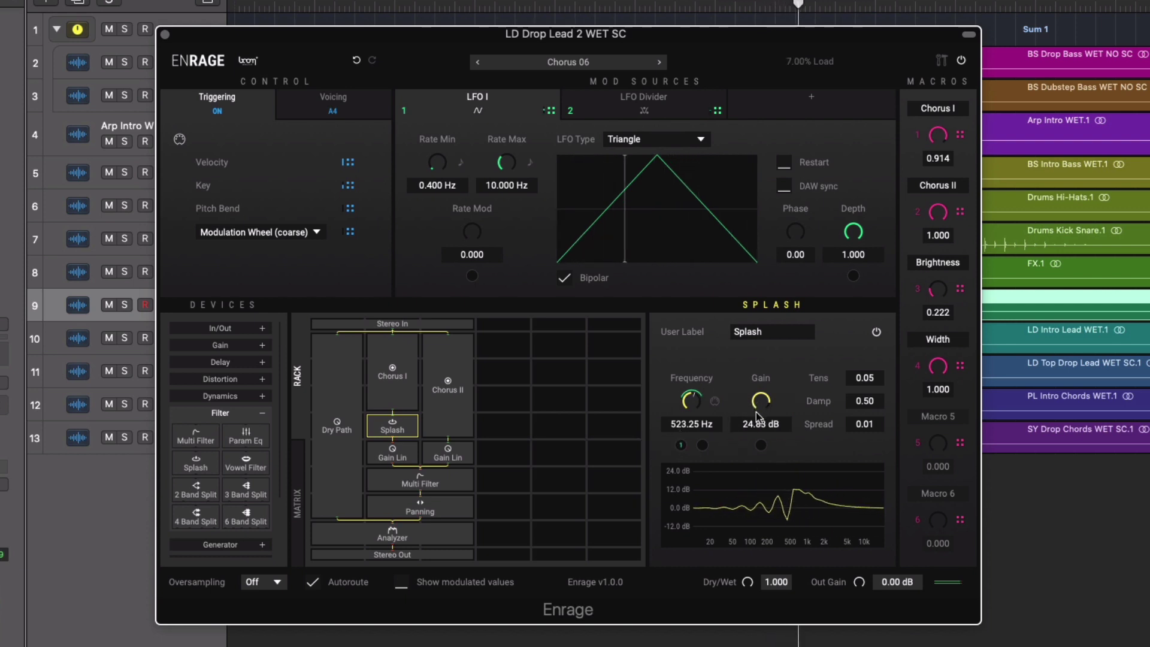
{"action": "left_click_drag", "start_coordinate": [756, 412], "coordinate": [758, 415]}
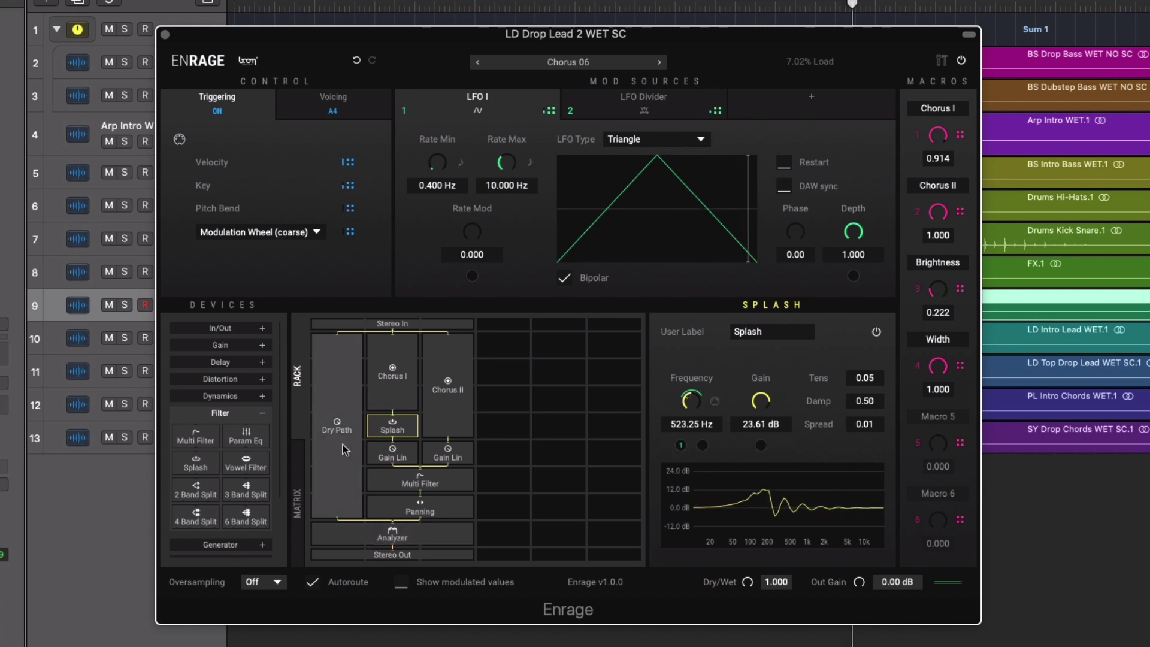
Widen the LP12 Multi Filter across both paths and lower its cutoff.
{"action": "left_click", "coordinate": [370, 479]}
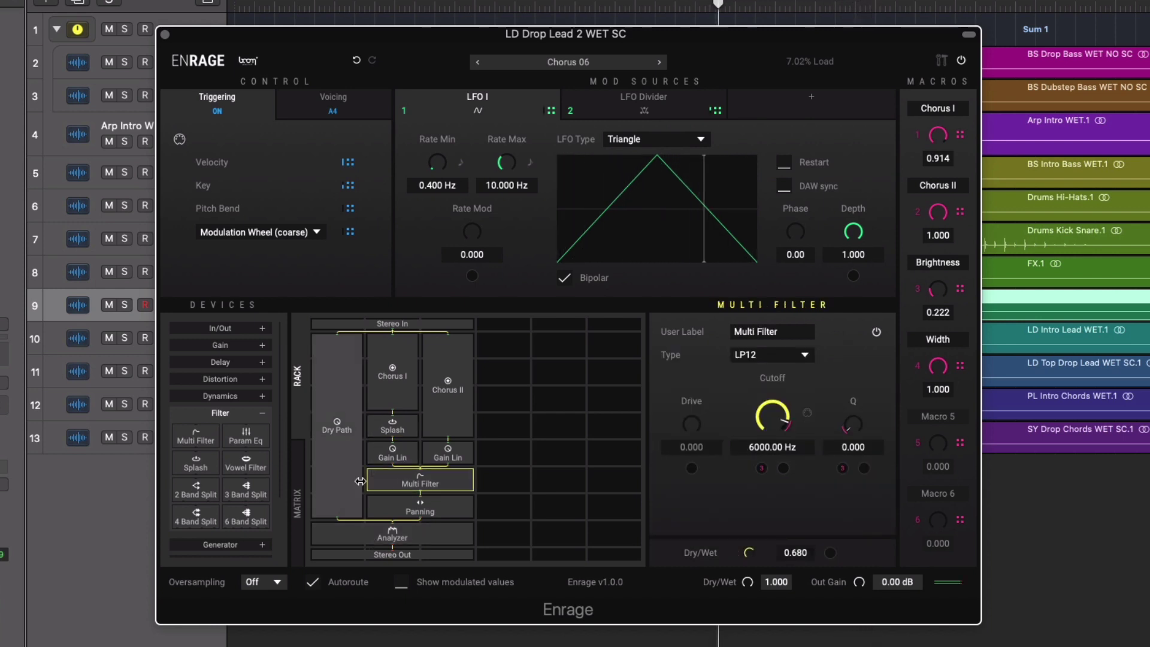
{"action": "left_click_drag", "start_coordinate": [370, 482], "coordinate": [314, 482]}
{"action": "left_click_drag", "start_coordinate": [772, 446], "coordinate": [758, 416]}
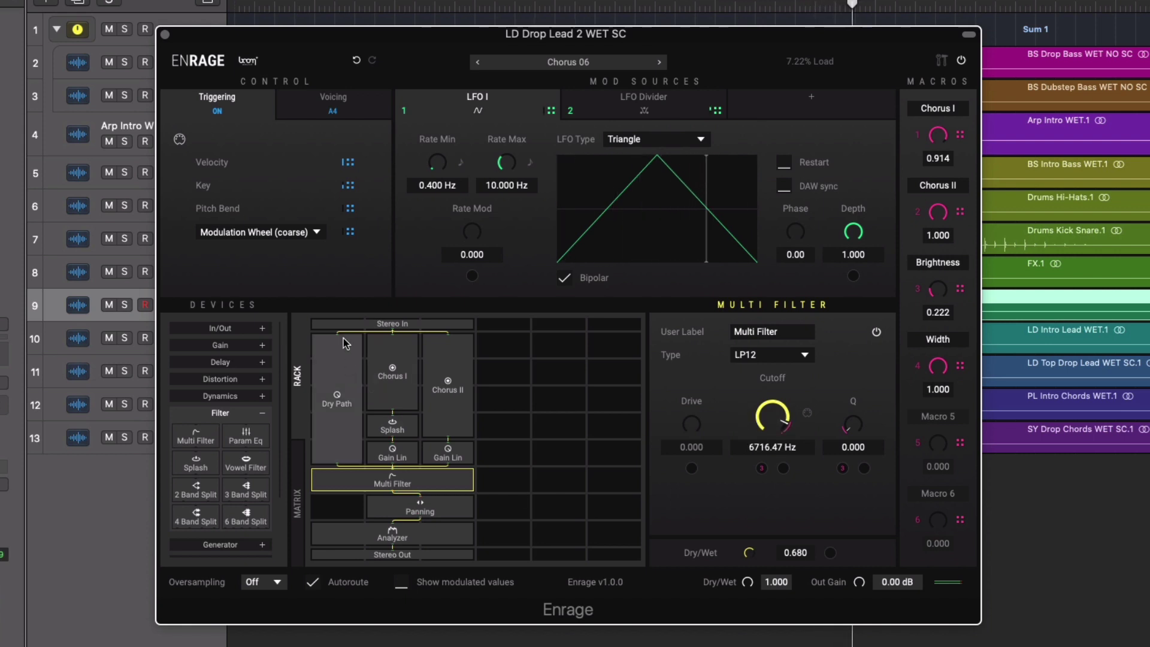
Step through the Chorus Basic, Chorus BPM Sync 4th, Chorus Dynamic and Clicky Chunks BPM presets.
{"action": "left_click", "coordinate": [659, 62]}
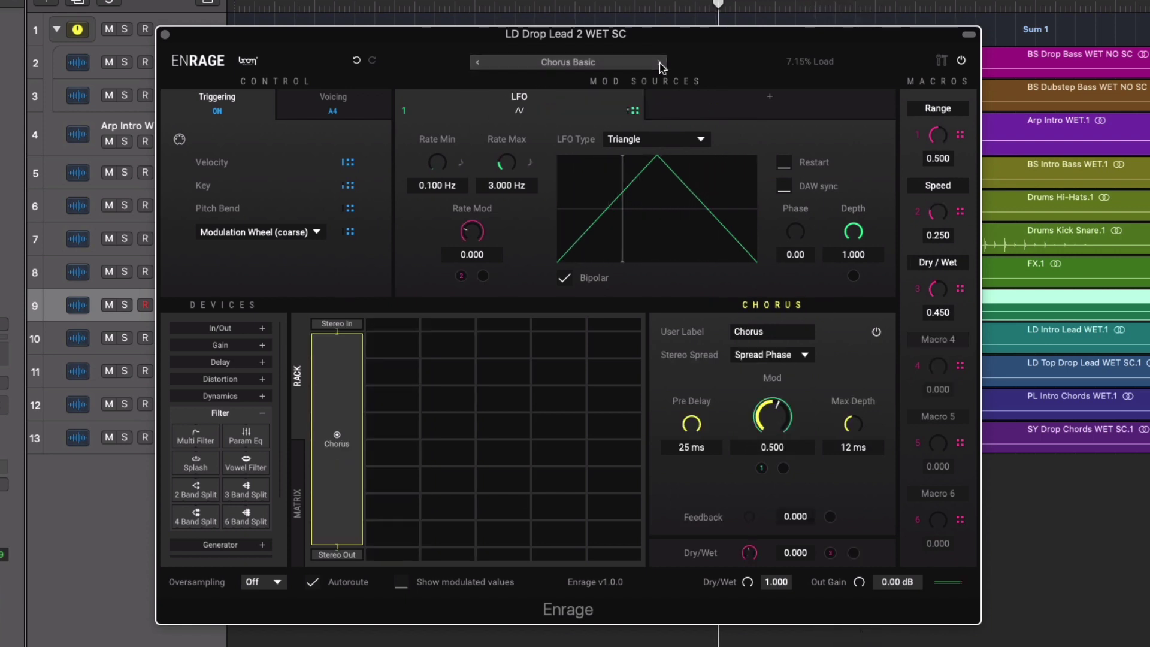
{"action": "left_click", "coordinate": [660, 62]}
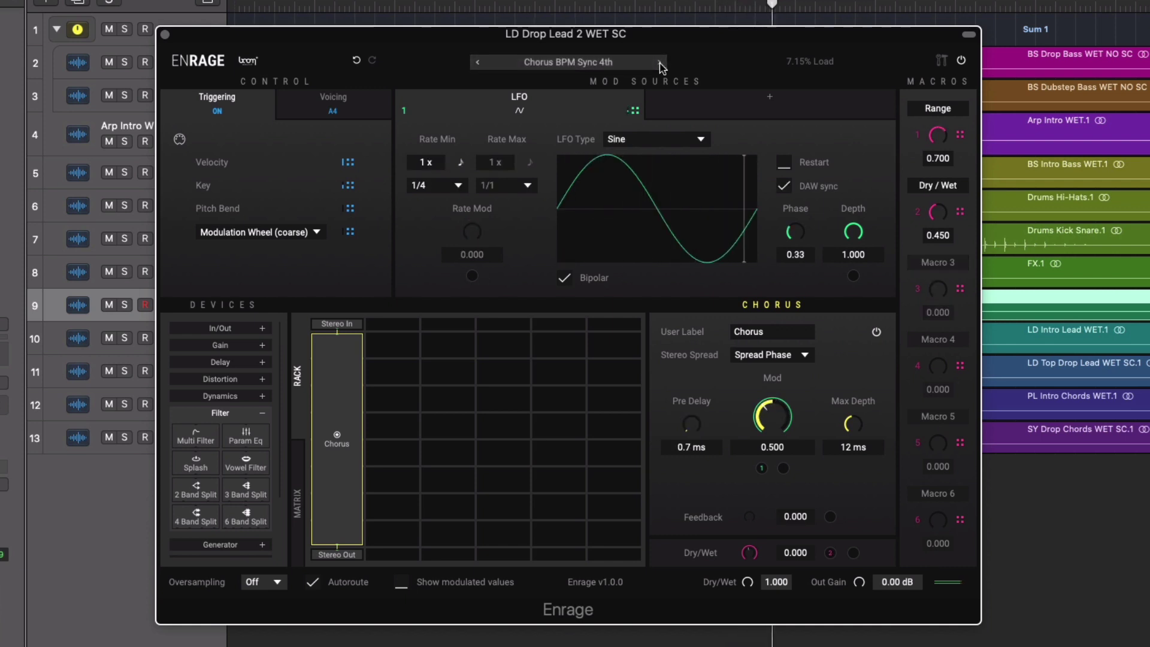
{"action": "left_click", "coordinate": [659, 62]}
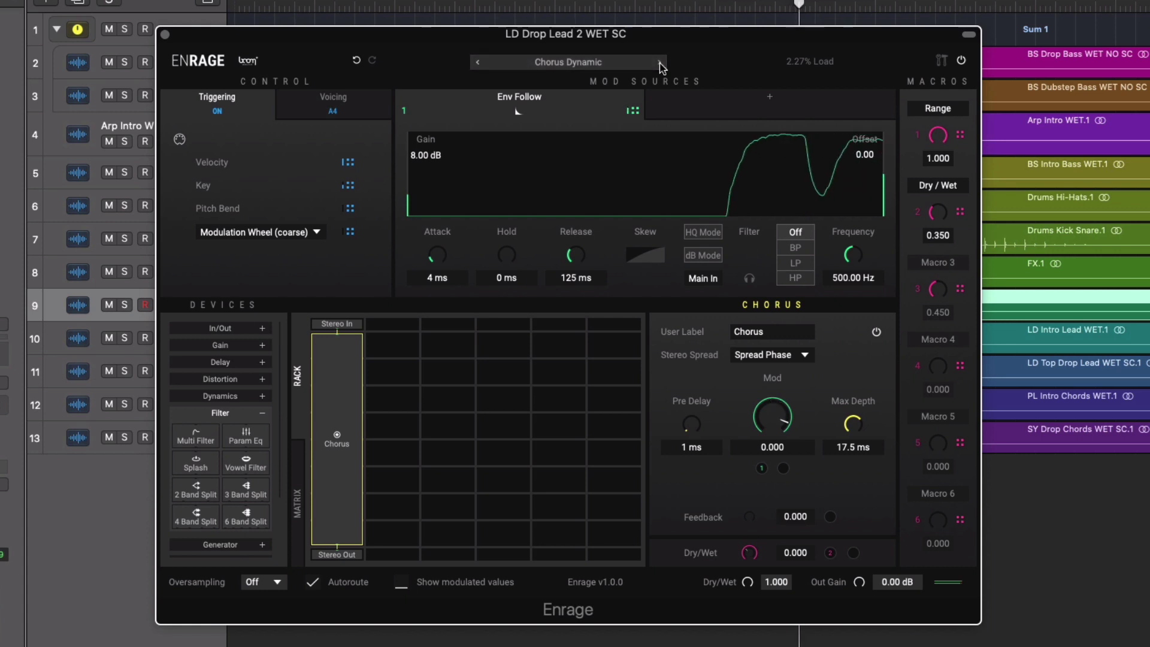
{"action": "left_click", "coordinate": [659, 62]}
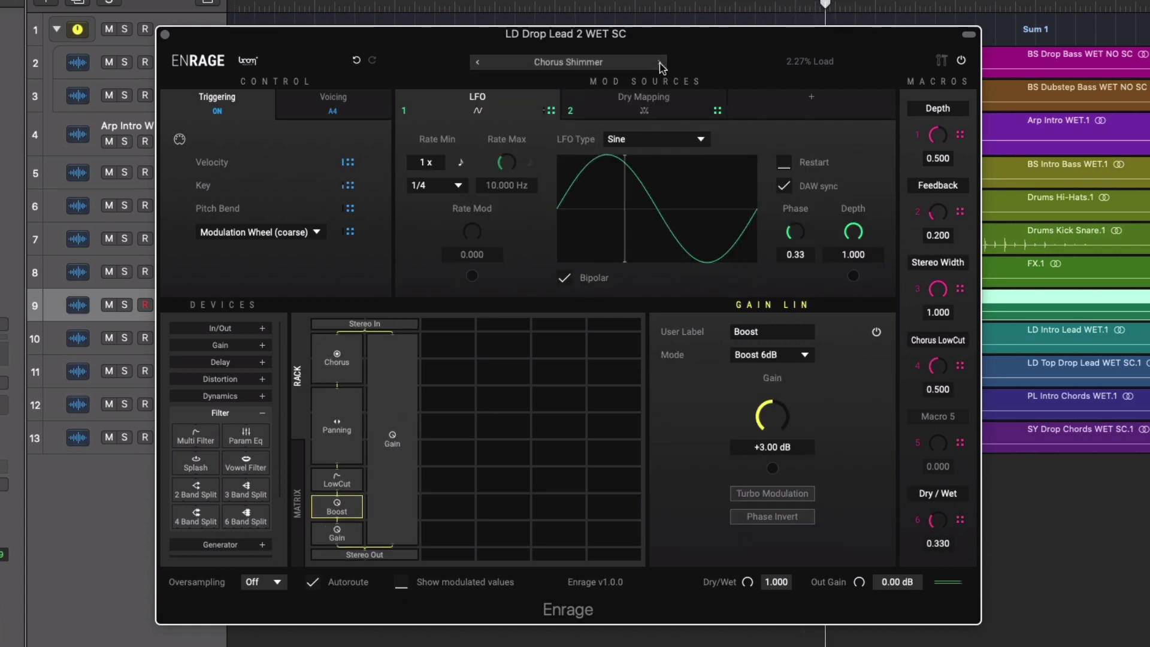
{"action": "left_click", "coordinate": [659, 62]}
Load Distortion Clean Multiband, Dynamic Saturation and Freak Filter from the Preset Browser.
{"action": "left_click", "coordinate": [526, 62]}
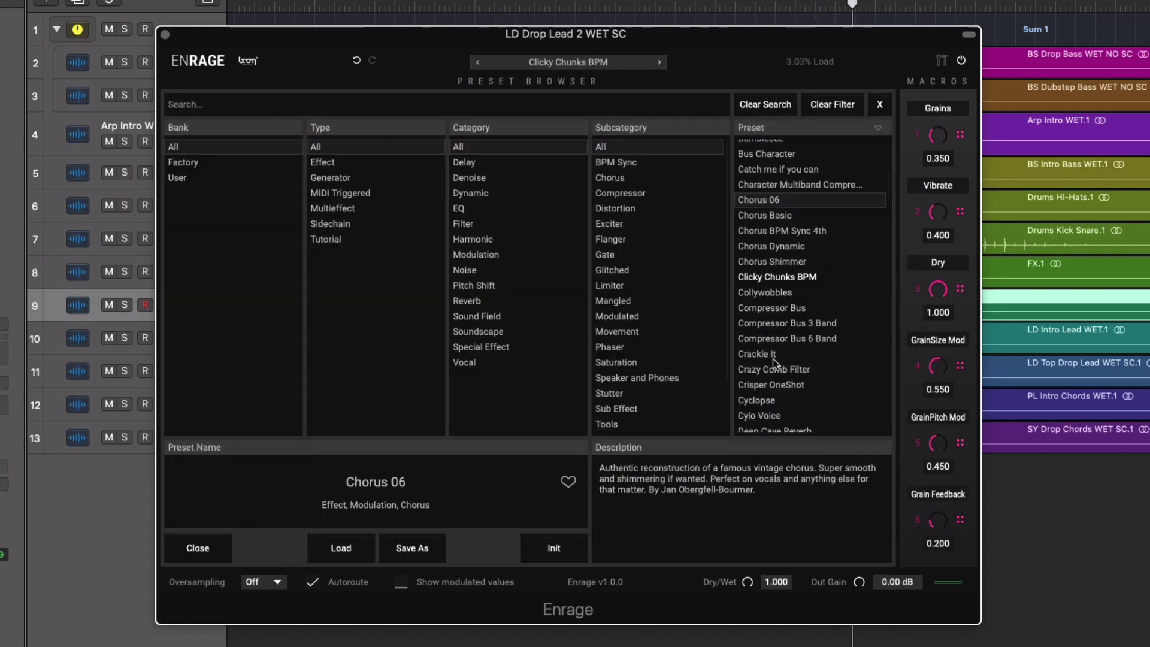
{"action": "scroll", "coordinate": [773, 362], "scroll_direction": "down", "scroll_amount": 3}
{"action": "left_click", "coordinate": [759, 363]}
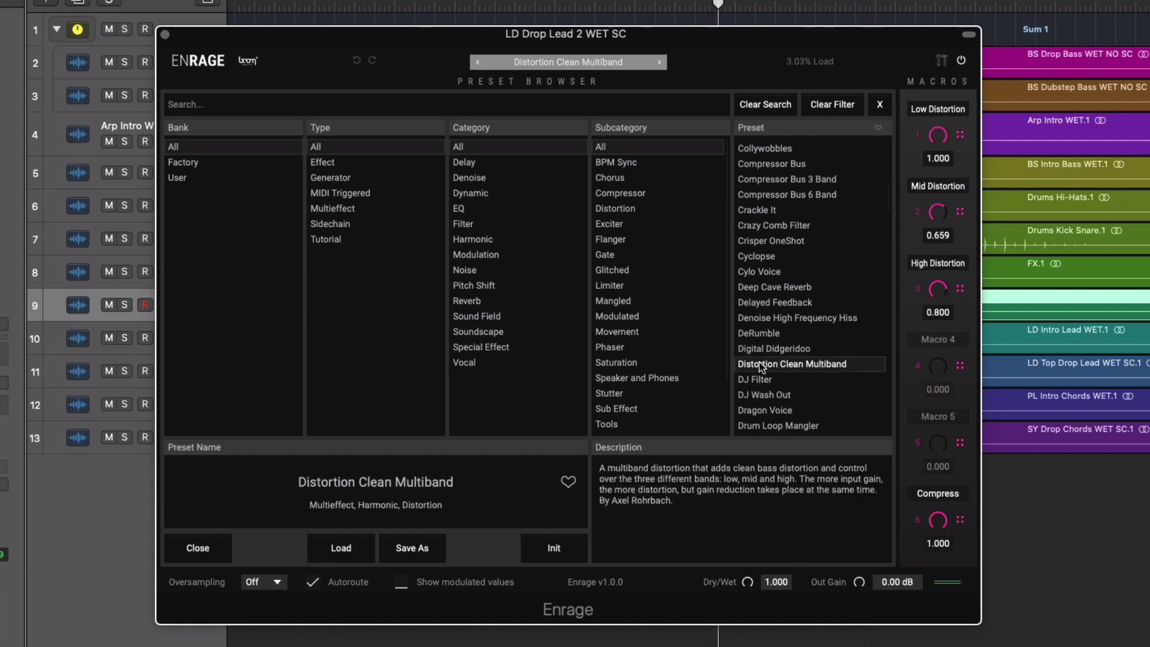
{"action": "scroll", "coordinate": [759, 361], "scroll_direction": "down", "scroll_amount": 5}
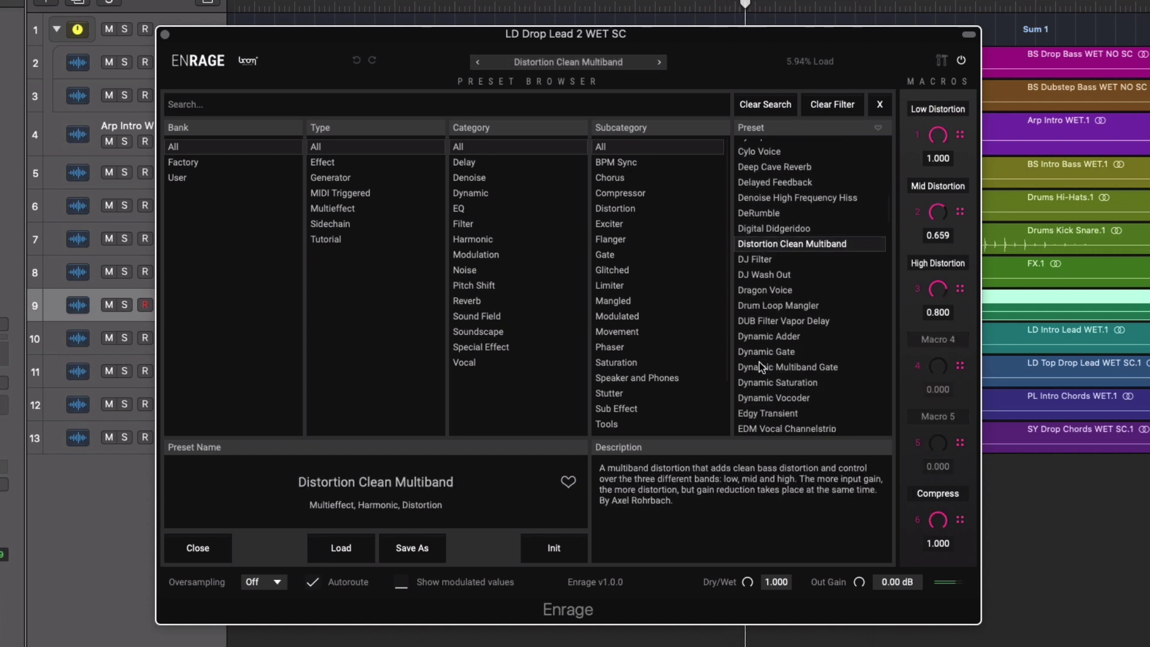
{"action": "left_click", "coordinate": [763, 386]}
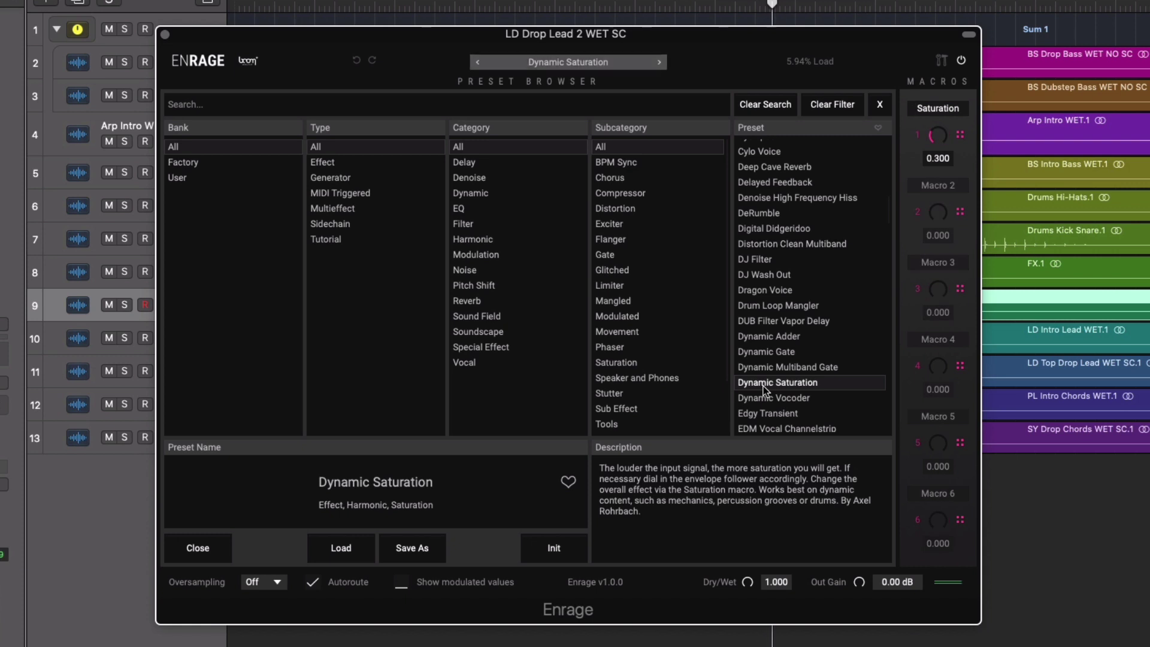
{"action": "scroll", "coordinate": [763, 385], "scroll_direction": "down", "scroll_amount": 5}
{"action": "scroll", "coordinate": [763, 385], "scroll_direction": "down", "scroll_amount": 6}
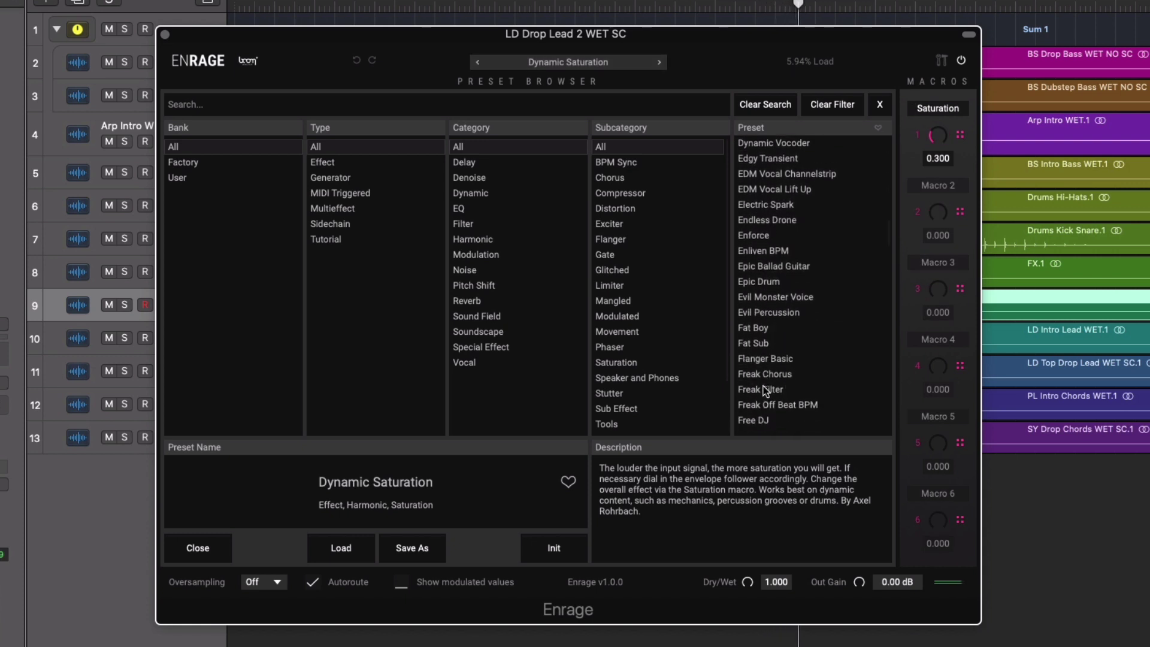
{"action": "left_click", "coordinate": [758, 379]}
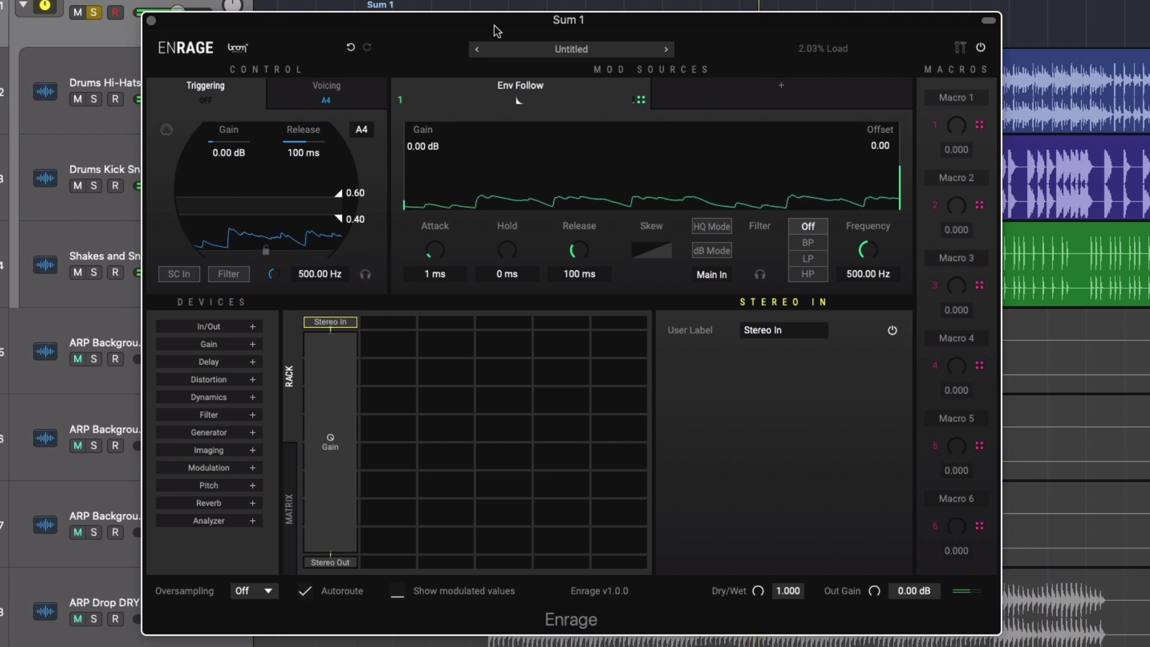
Stop playback of the drum loops feeding the Sum 1 Enrage instance.
{"action": "key", "text": "space"}
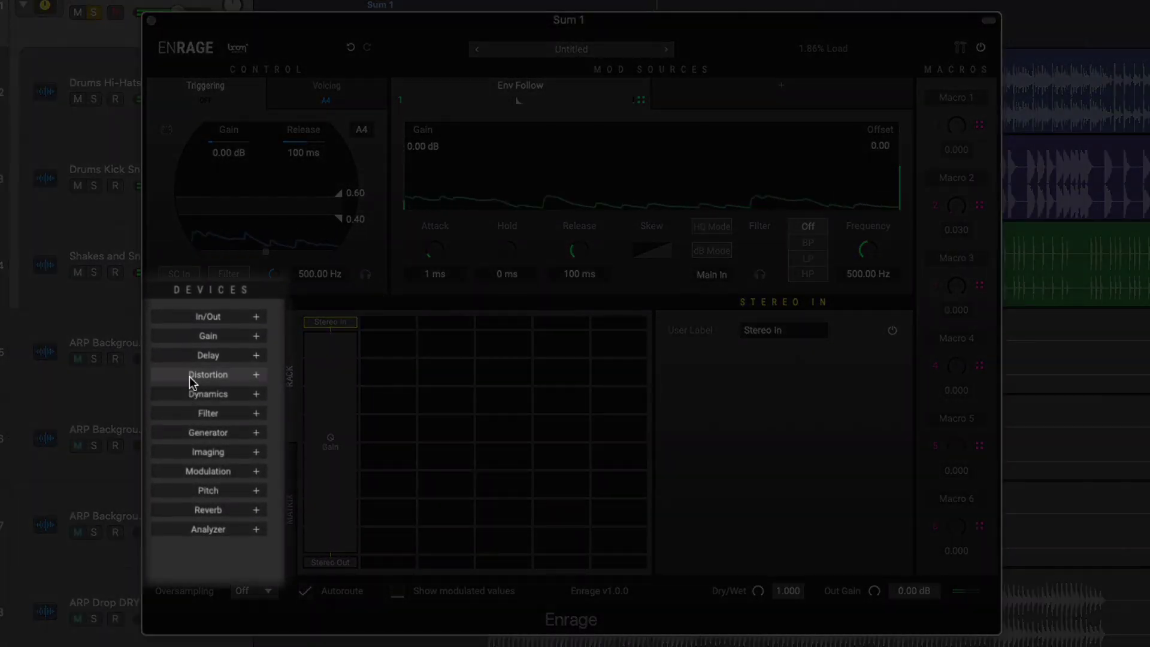
Add a Soft Distortion above Gain with Pre Gain 11.46 dB and Post Gain -14.96 dB.
{"action": "left_click", "coordinate": [191, 379]}
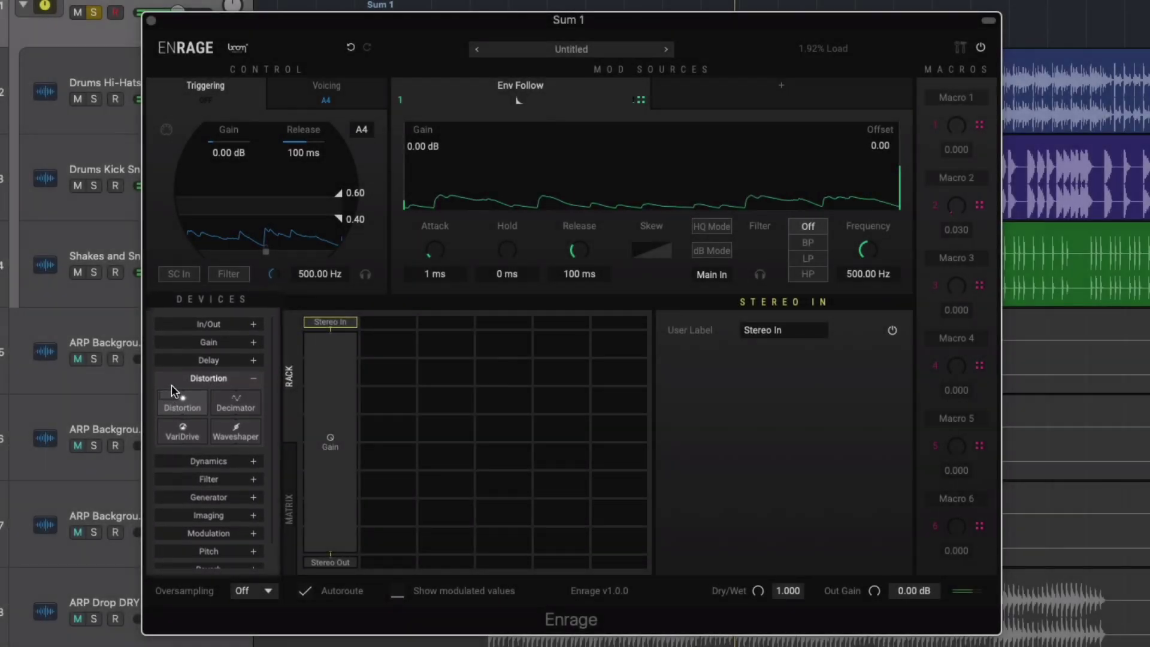
{"action": "left_click_drag", "start_coordinate": [171, 391], "coordinate": [322, 367]}
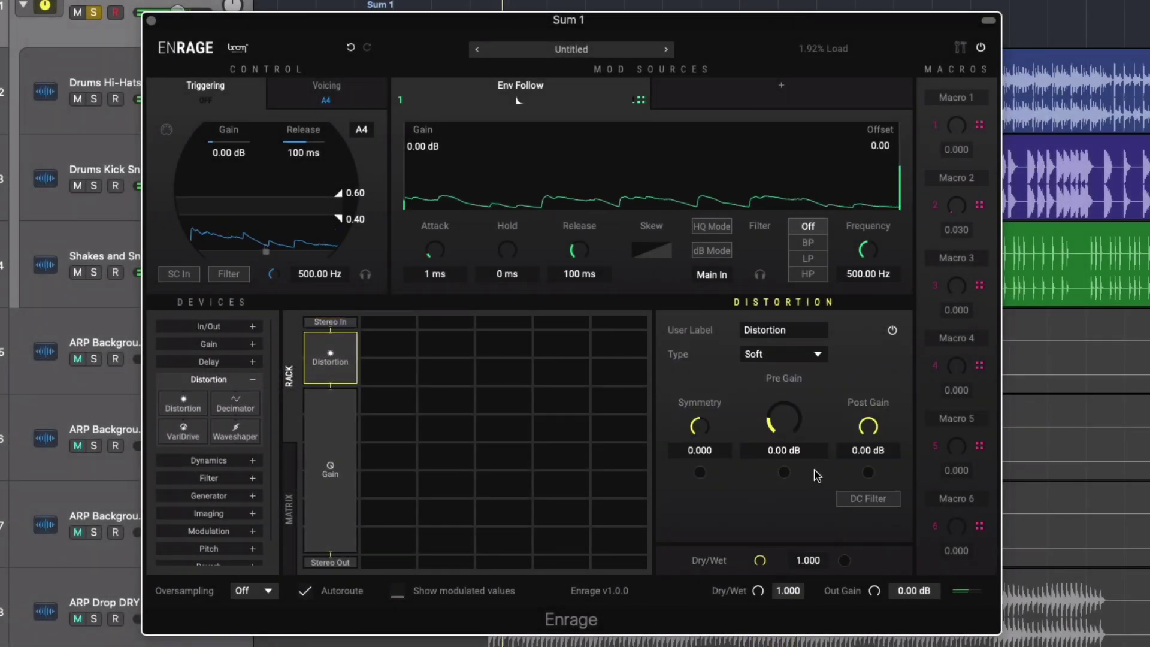
{"action": "left_click_drag", "start_coordinate": [876, 427], "coordinate": [871, 471]}
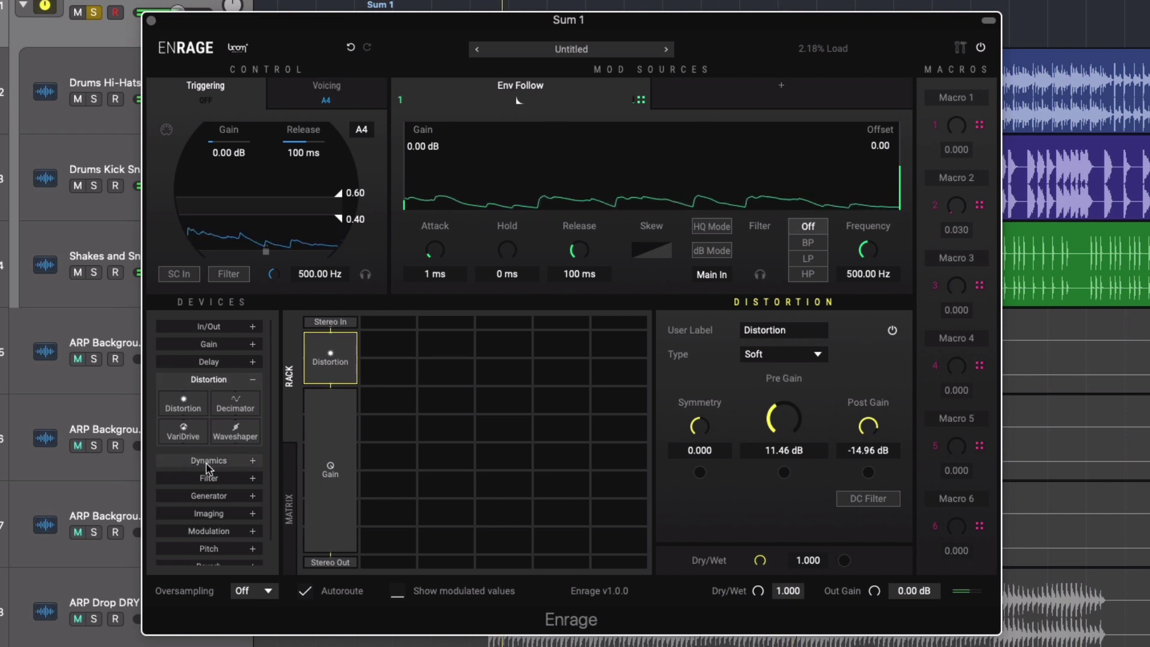
{"action": "scroll", "coordinate": [209, 473], "scroll_direction": "down", "scroll_amount": 2}
Add a Basic Verb in a parallel column and widen Stereo In to feed it.
{"action": "left_click", "coordinate": [202, 539]}
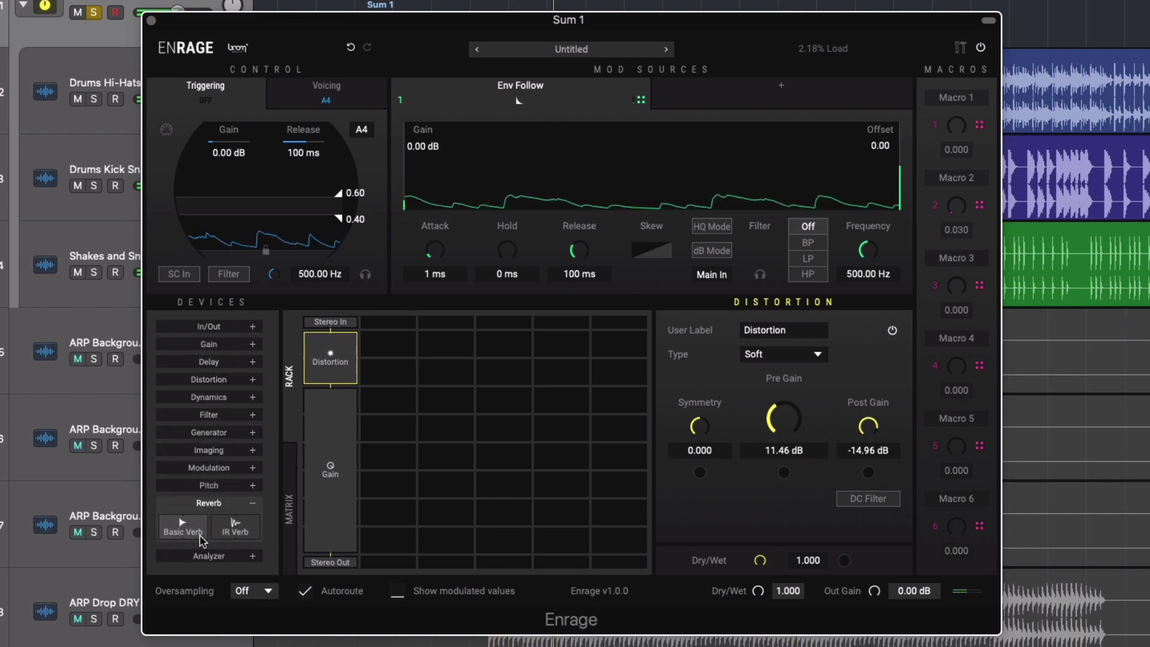
{"action": "left_click_drag", "start_coordinate": [184, 530], "coordinate": [386, 440]}
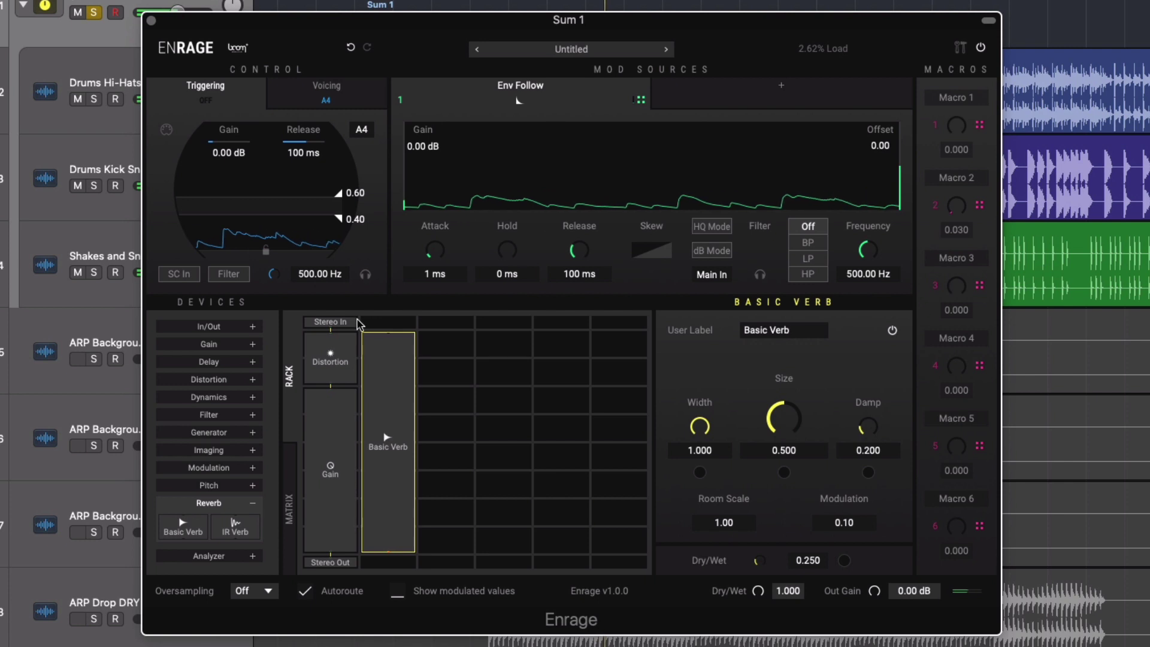
{"action": "left_click_drag", "start_coordinate": [358, 320], "coordinate": [386, 322]}
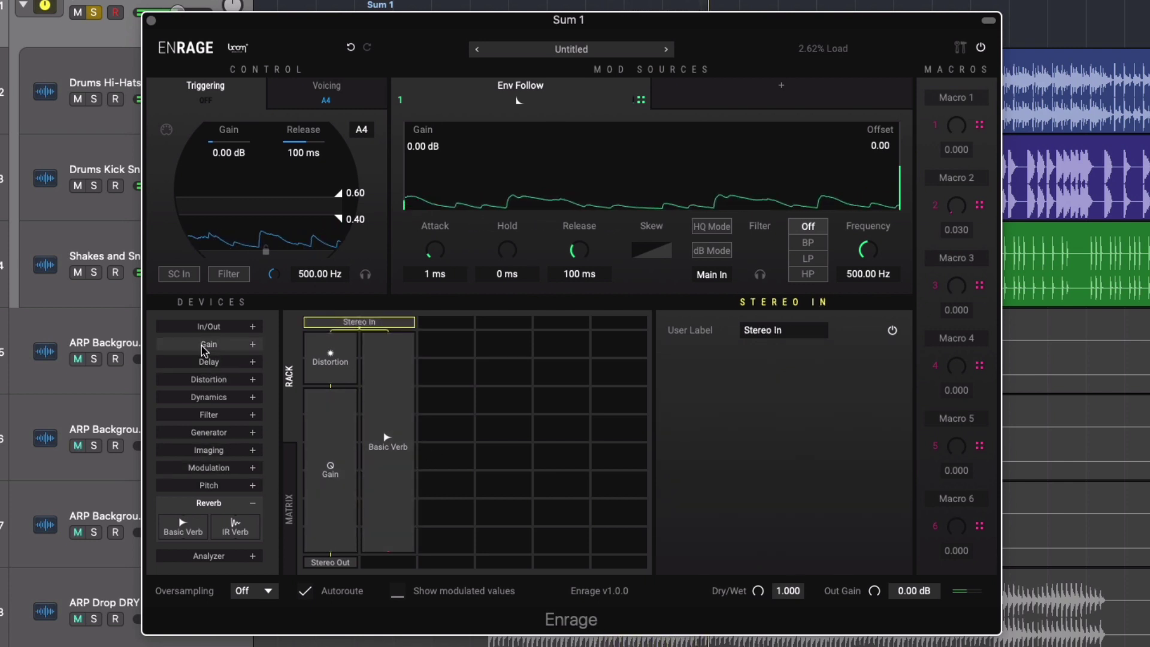
Add a Gain dB under Basic Verb at about -4 dB and merge both paths into Stereo Out.
{"action": "left_click", "coordinate": [233, 345]}
{"action": "left_click_drag", "start_coordinate": [226, 372], "coordinate": [388, 525]}
{"action": "left_click_drag", "start_coordinate": [770, 413], "coordinate": [777, 447]}
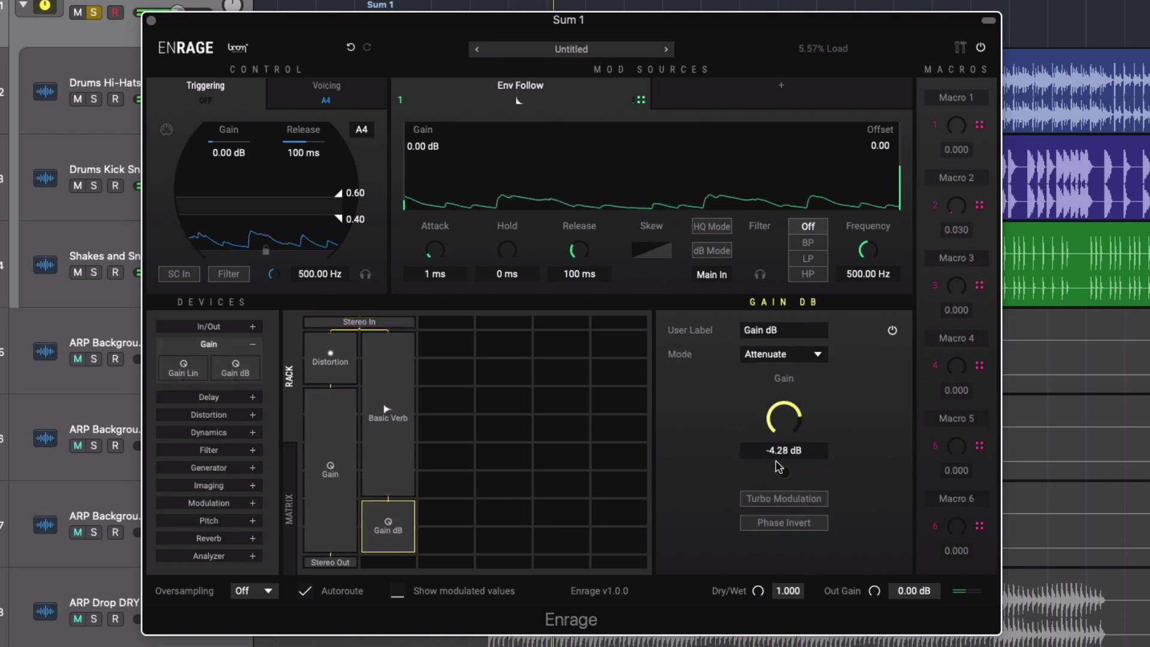
{"action": "left_click_drag", "start_coordinate": [358, 563], "coordinate": [415, 563]}
{"action": "left_click", "coordinate": [393, 563]}
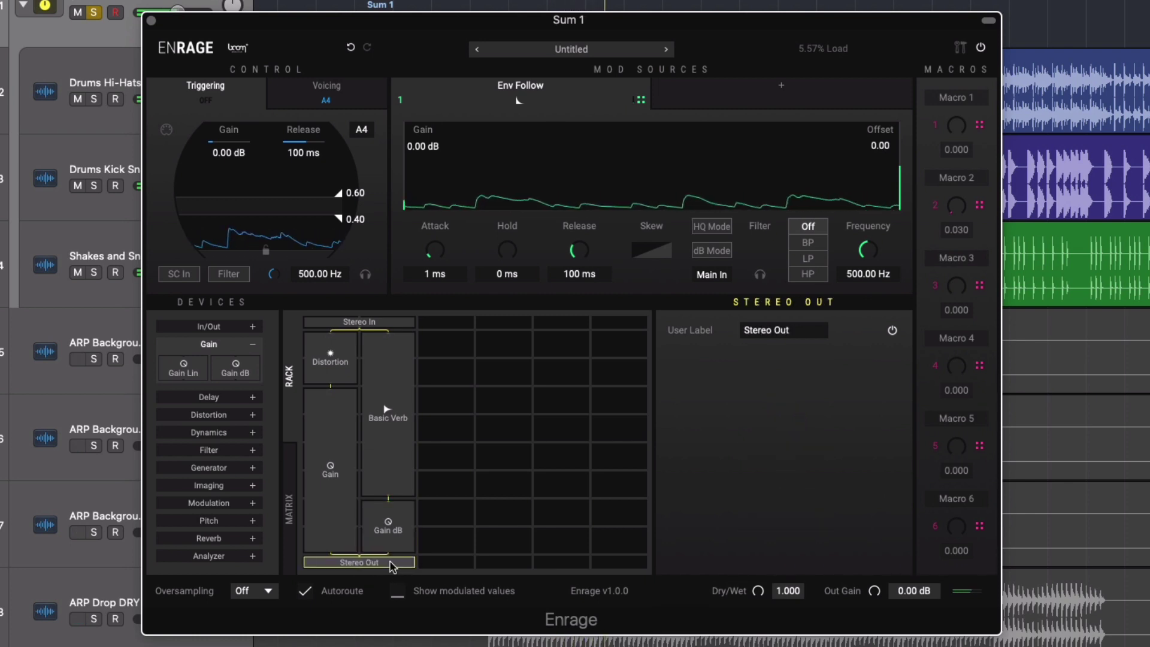
Review the Basic Verb and Gain dB settings, with Basic Verb Damp at 0.670.
{"action": "left_click", "coordinate": [391, 480]}
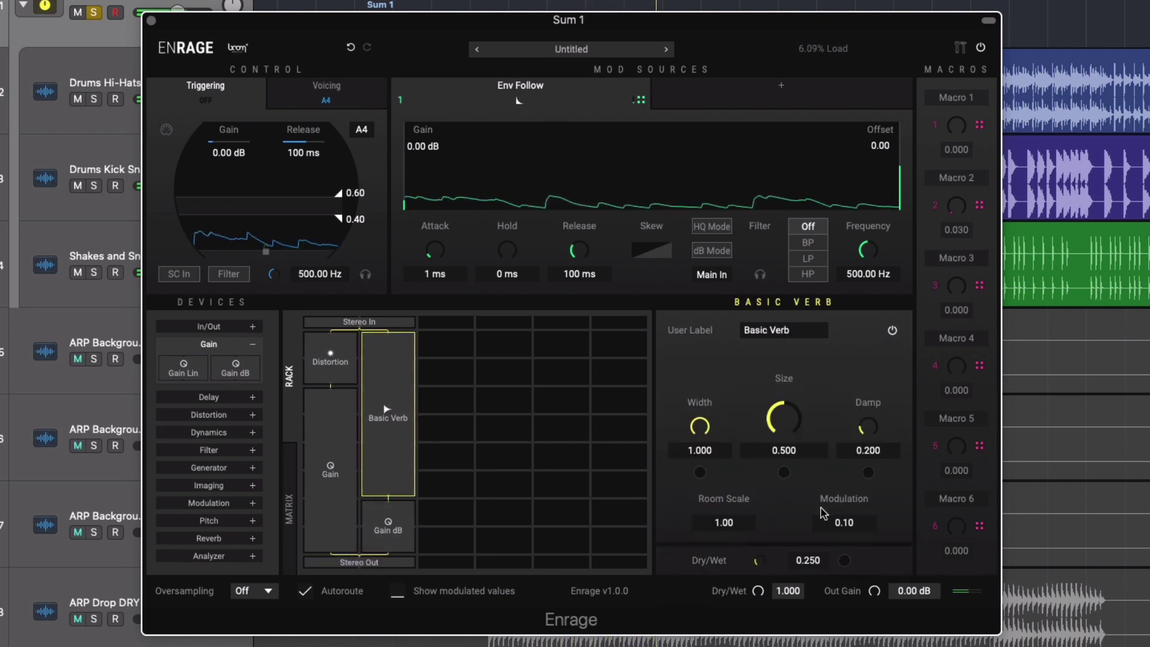
{"action": "left_click", "coordinate": [388, 525]}
{"action": "left_click", "coordinate": [380, 464]}
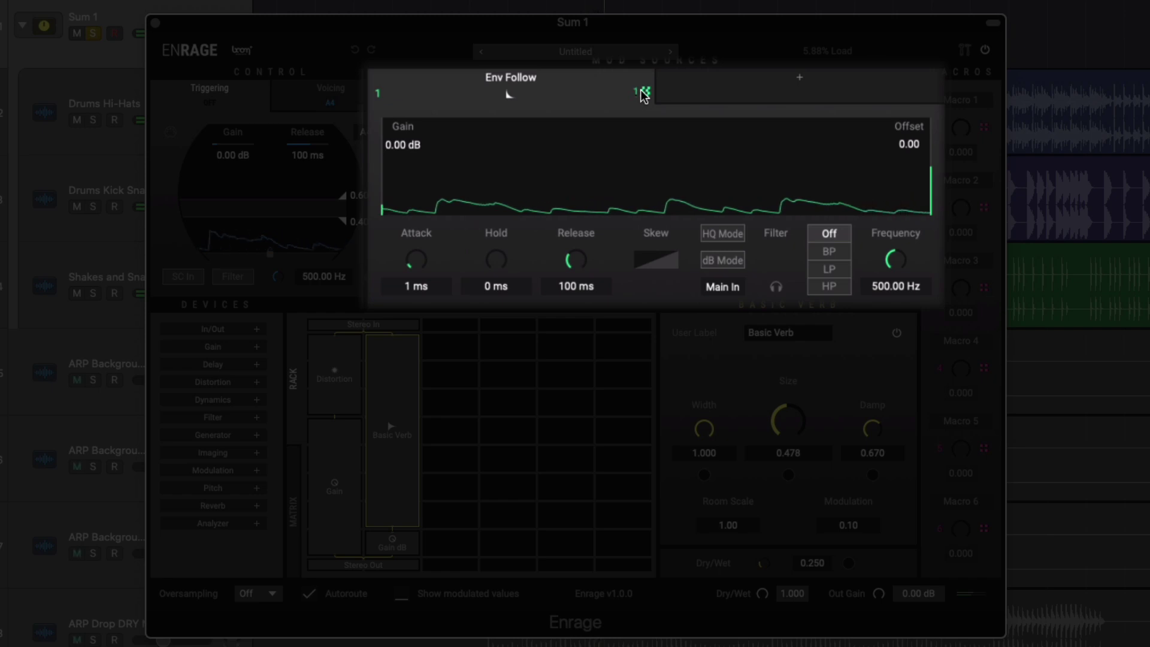
Assign Env Follow to the Basic Verb Size, sweeping it up to 1.000.
{"action": "left_click_drag", "start_coordinate": [644, 96], "coordinate": [617, 186]}
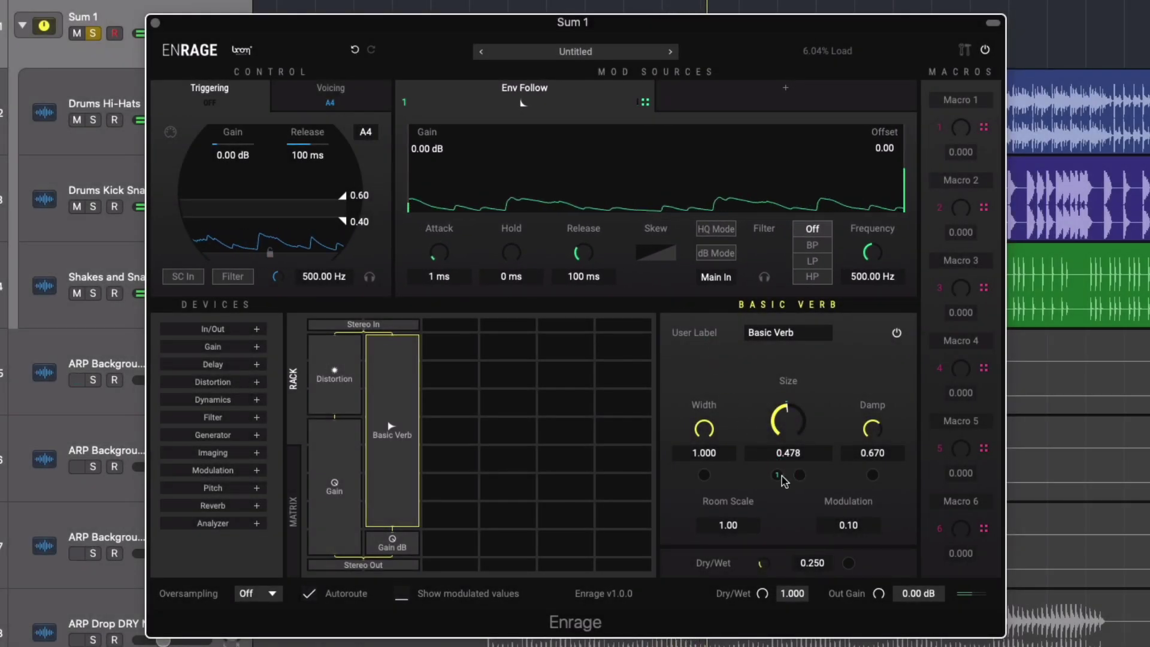
{"action": "mouse_move", "coordinate": [780, 478]}
{"action": "left_click_drag", "start_coordinate": [778, 406], "coordinate": [773, 381]}
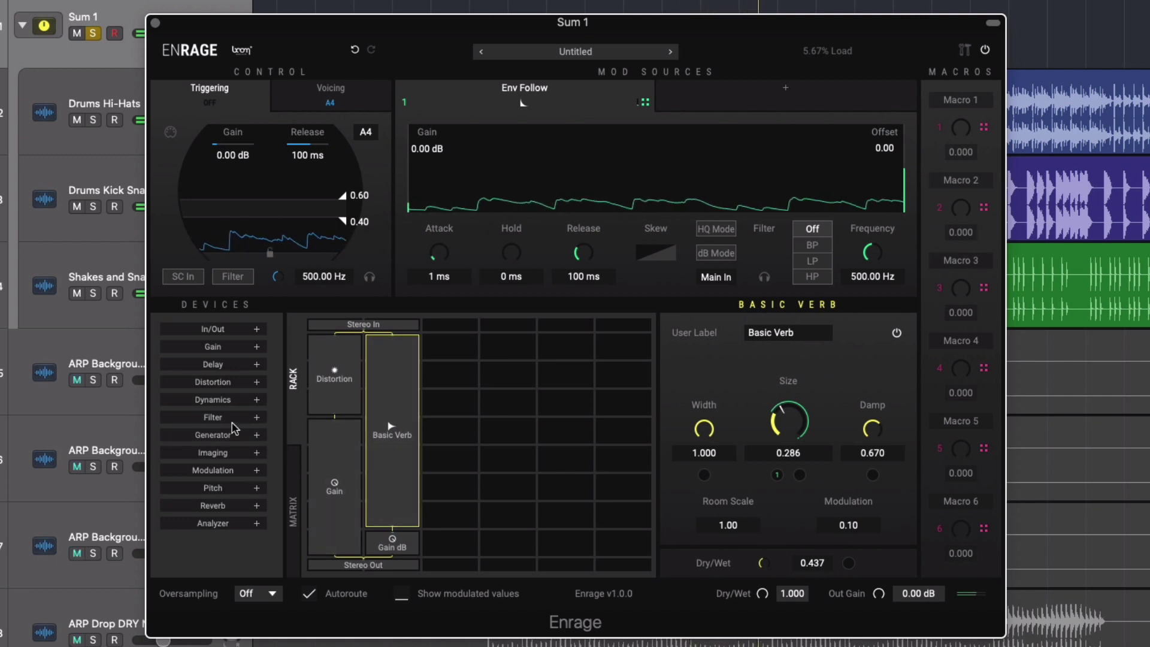
Add Warp as a new column beside Basic Verb, fed from Stereo In.
{"action": "left_click", "coordinate": [211, 488]}
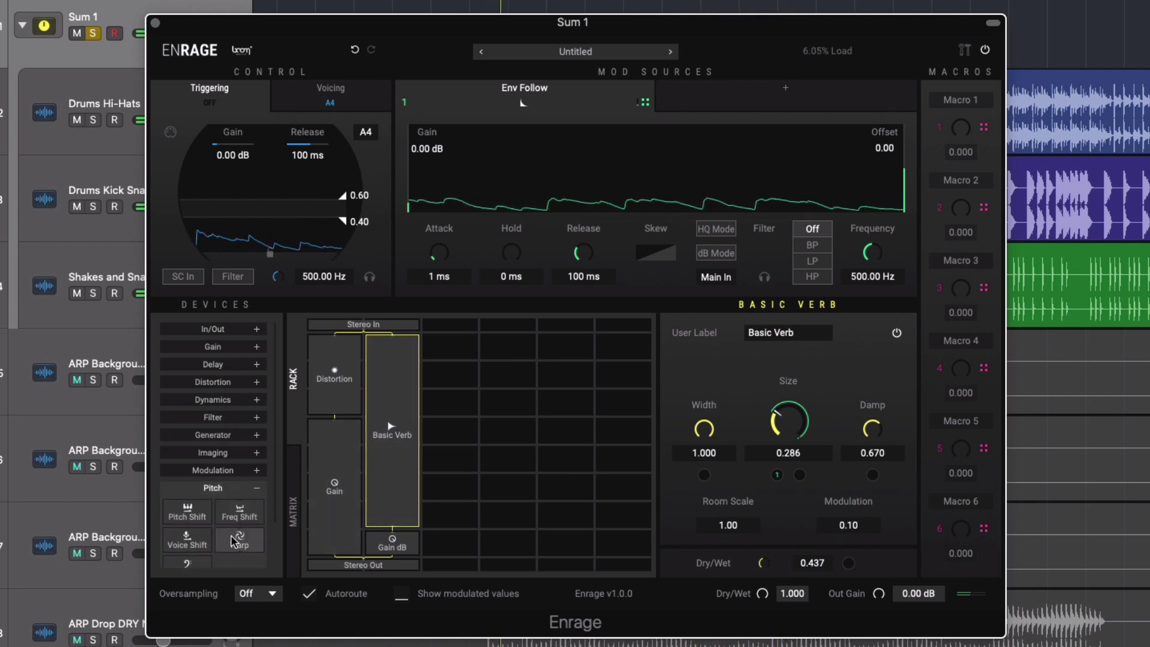
{"action": "left_click_drag", "start_coordinate": [239, 539], "coordinate": [443, 436]}
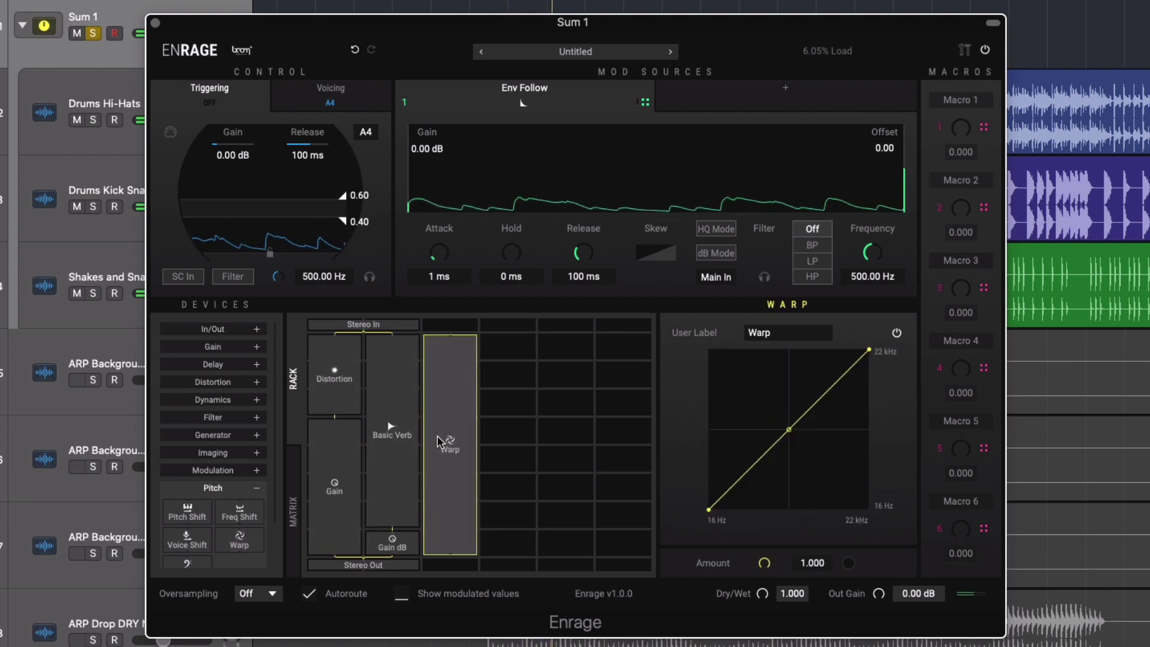
{"action": "left_click_drag", "start_coordinate": [415, 332], "coordinate": [457, 328]}
Add a Gain dB at -3.46 dB below Warp and sum all three columns into the output.
{"action": "left_click", "coordinate": [228, 347]}
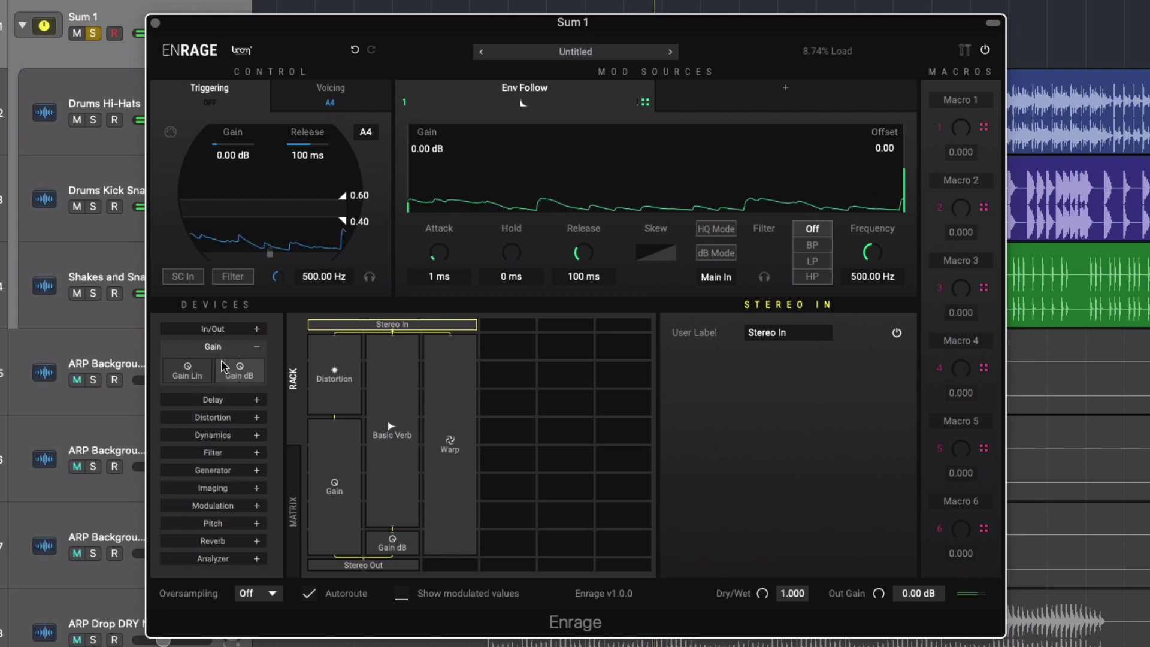
{"action": "left_click_drag", "start_coordinate": [231, 373], "coordinate": [438, 541]}
{"action": "scroll", "coordinate": [791, 436], "scroll_direction": "down", "scroll_amount": 1}
{"action": "left_click_drag", "start_coordinate": [787, 460], "coordinate": [788, 465]}
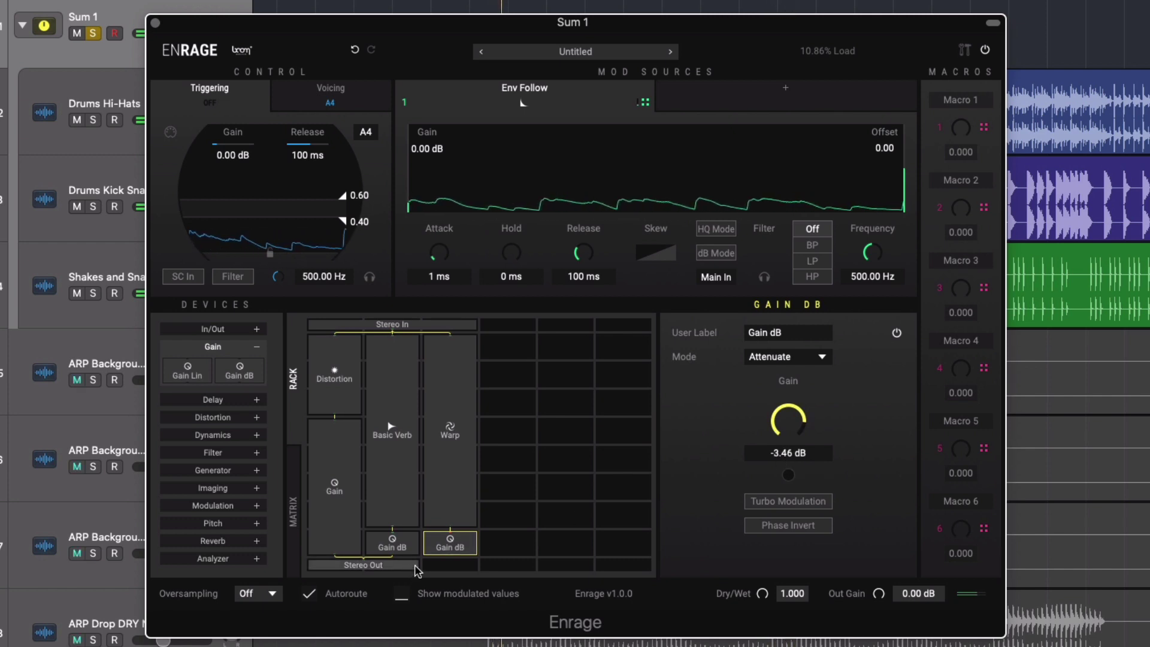
{"action": "left_click_drag", "start_coordinate": [416, 565], "coordinate": [461, 565]}
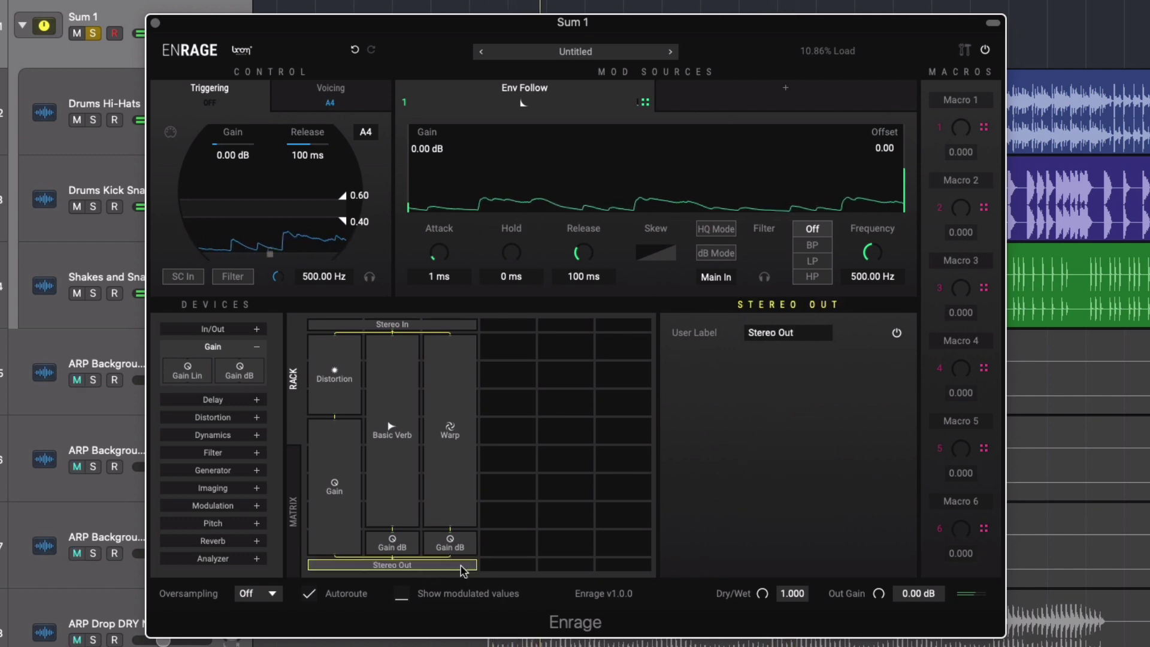
Bend the Warp curve so it stays flat and shoots up near 22 kHz.
{"action": "left_click", "coordinate": [453, 501]}
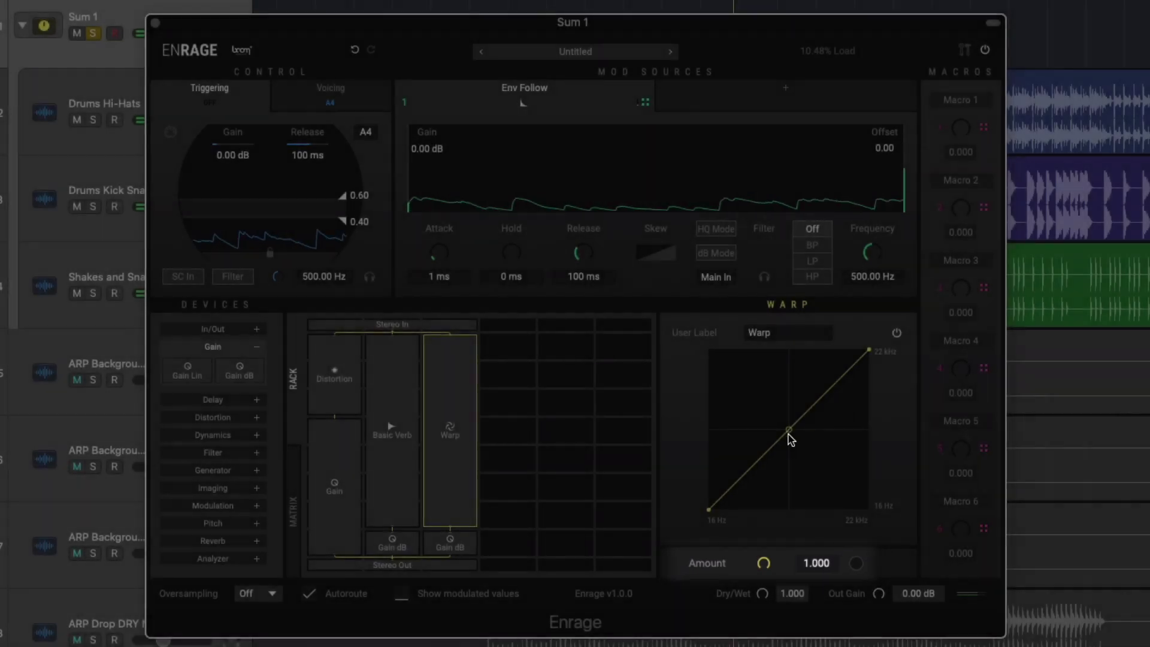
{"action": "left_click_drag", "start_coordinate": [791, 437], "coordinate": [802, 503]}
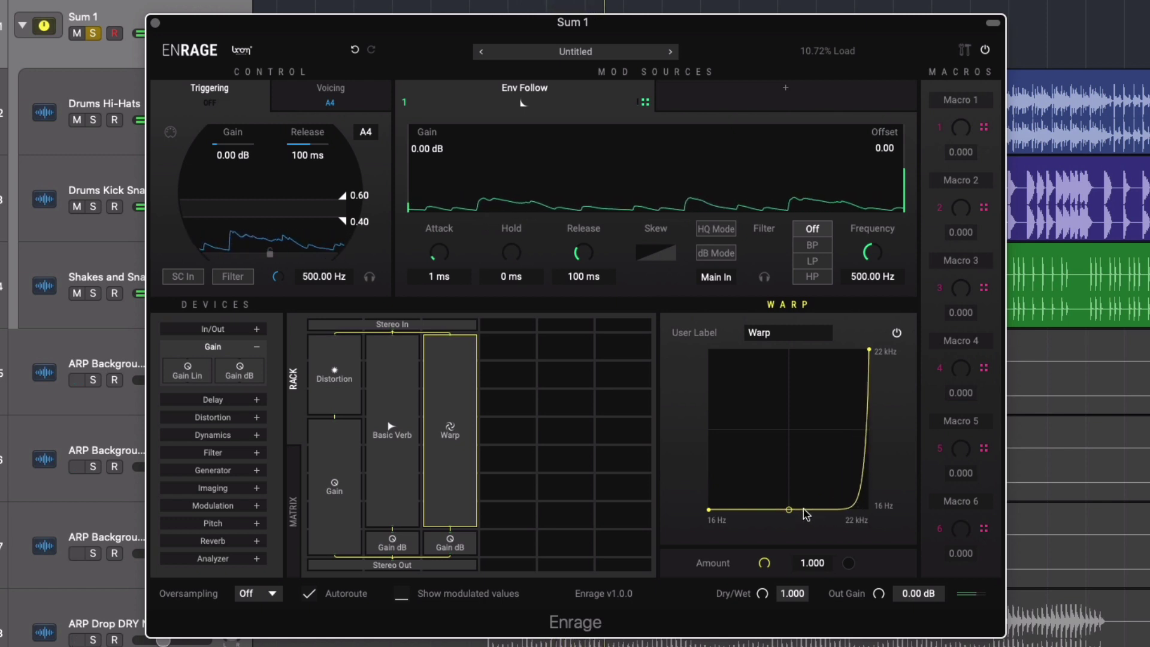
Add a second LFO synced to DAW tempo with a 1/1 rate.
{"action": "left_click", "coordinate": [644, 102]}
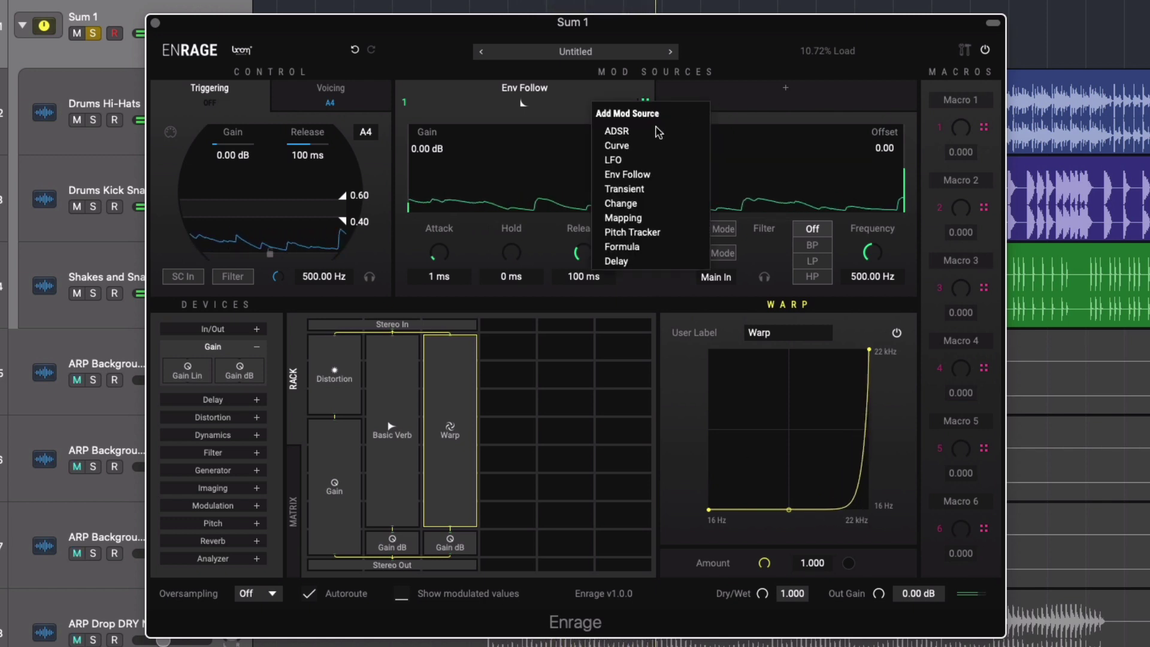
{"action": "left_click", "coordinate": [617, 159]}
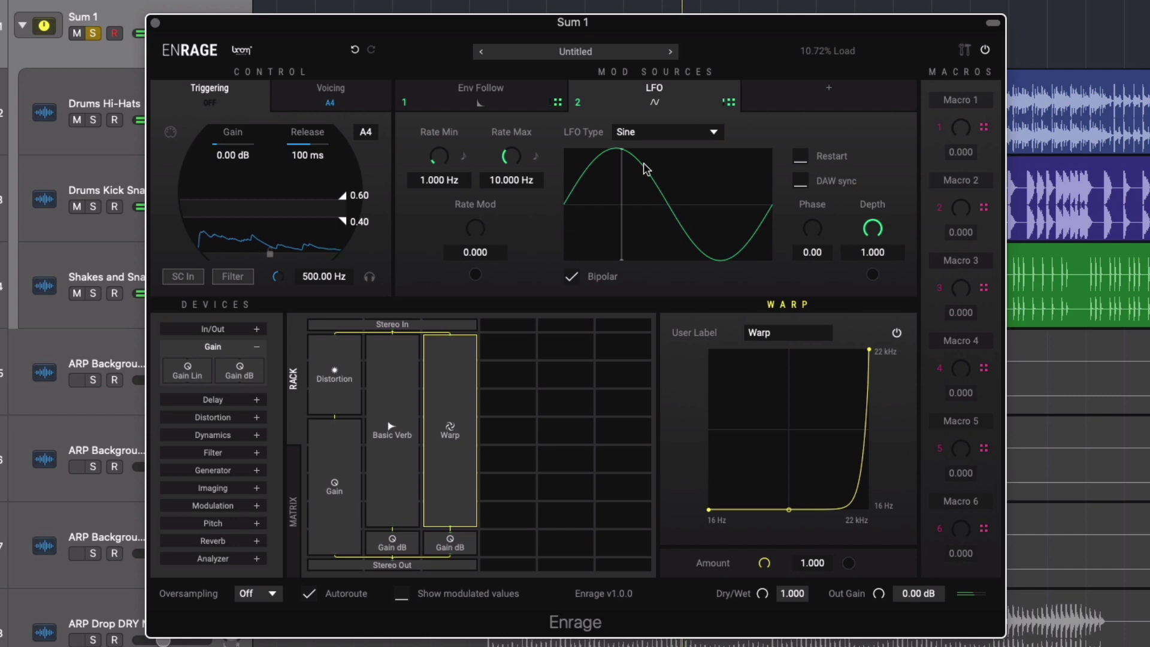
{"action": "left_click", "coordinate": [799, 180]}
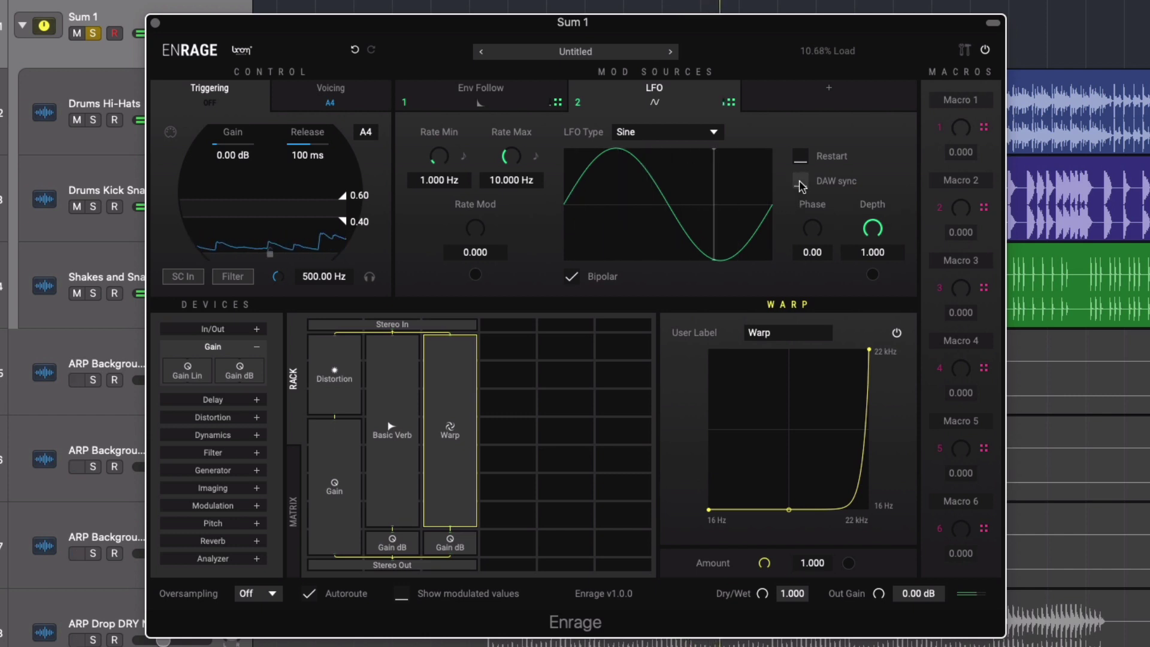
{"action": "left_click", "coordinate": [463, 159]}
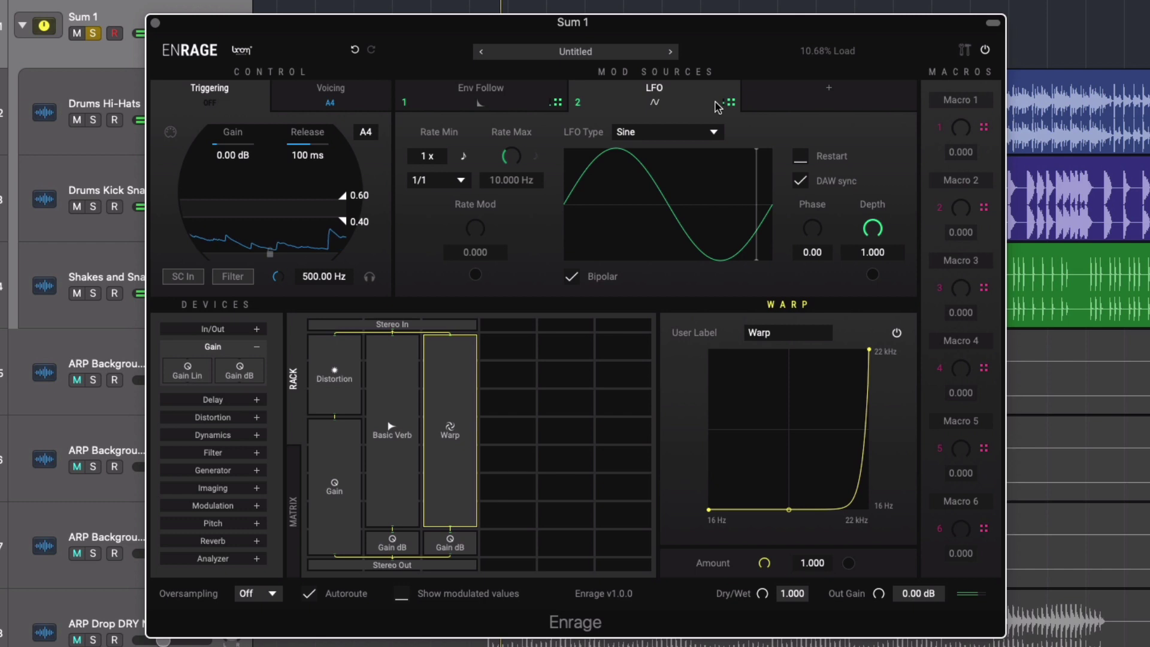
Route LFO 2 to the Warp Amount and switch its waveform to Saw.
{"action": "left_click_drag", "start_coordinate": [679, 119], "coordinate": [846, 446]}
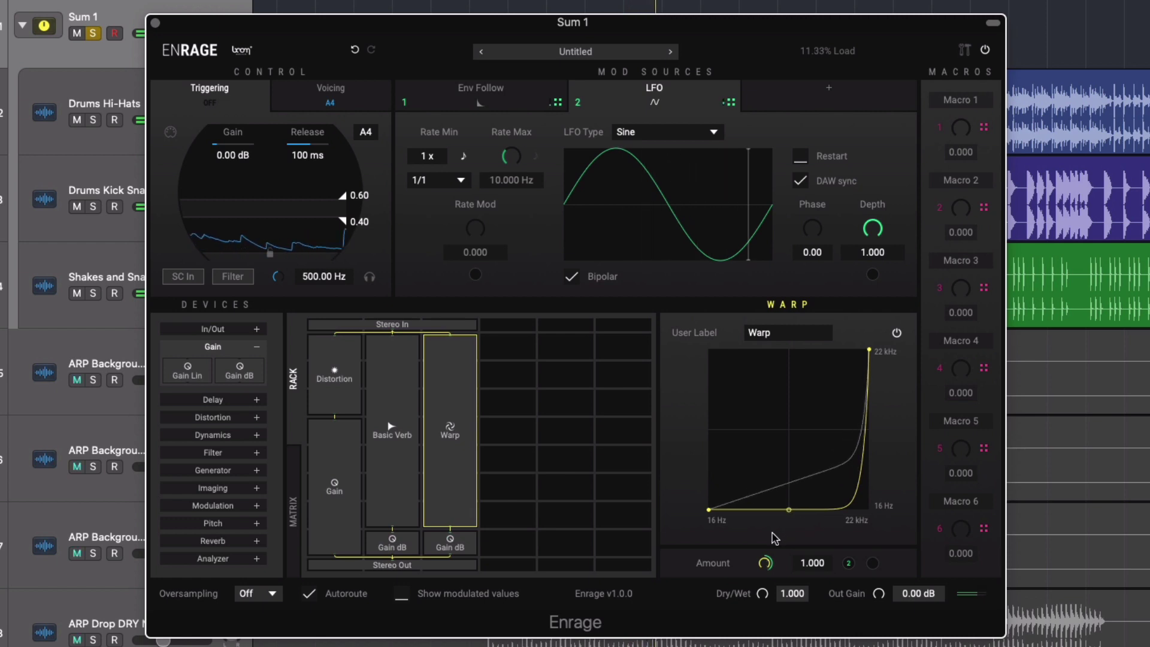
{"action": "left_click", "coordinate": [627, 133]}
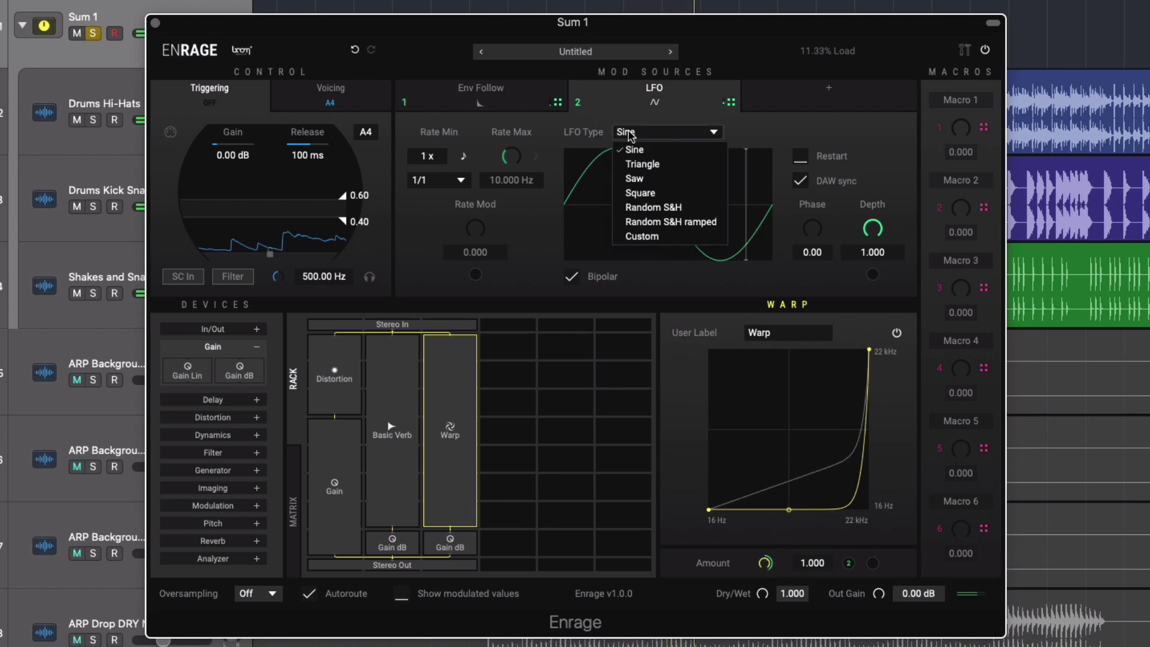
{"action": "left_click", "coordinate": [634, 178]}
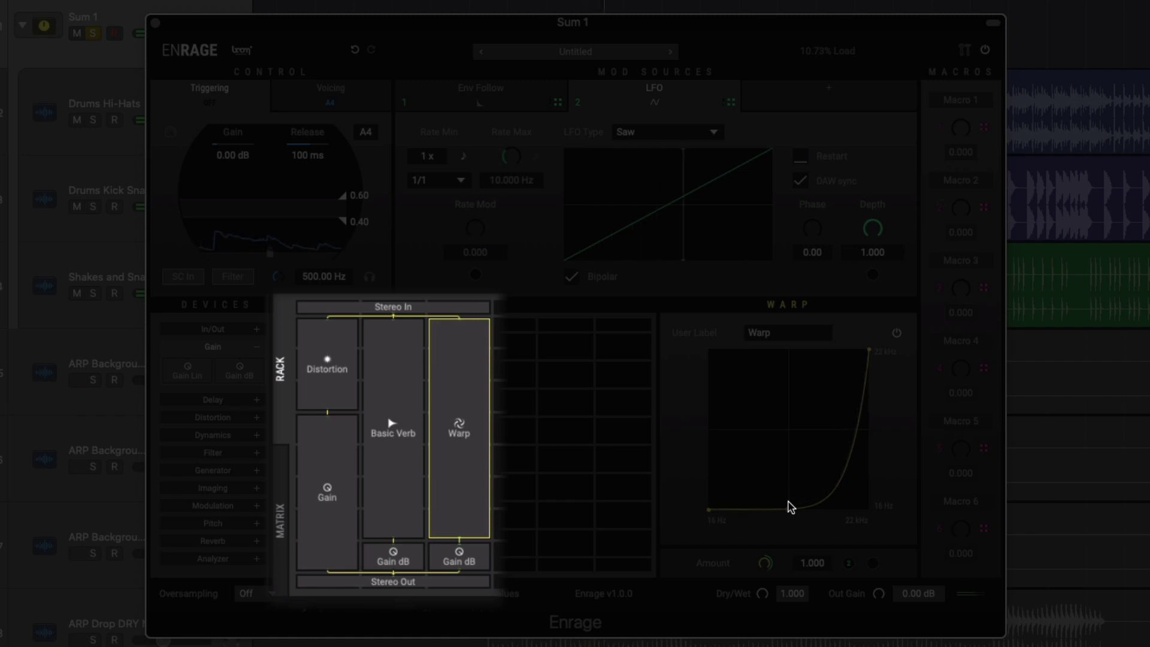
Review the Basic Verb, Gain and Distortion device settings.
{"action": "left_click", "coordinate": [407, 454]}
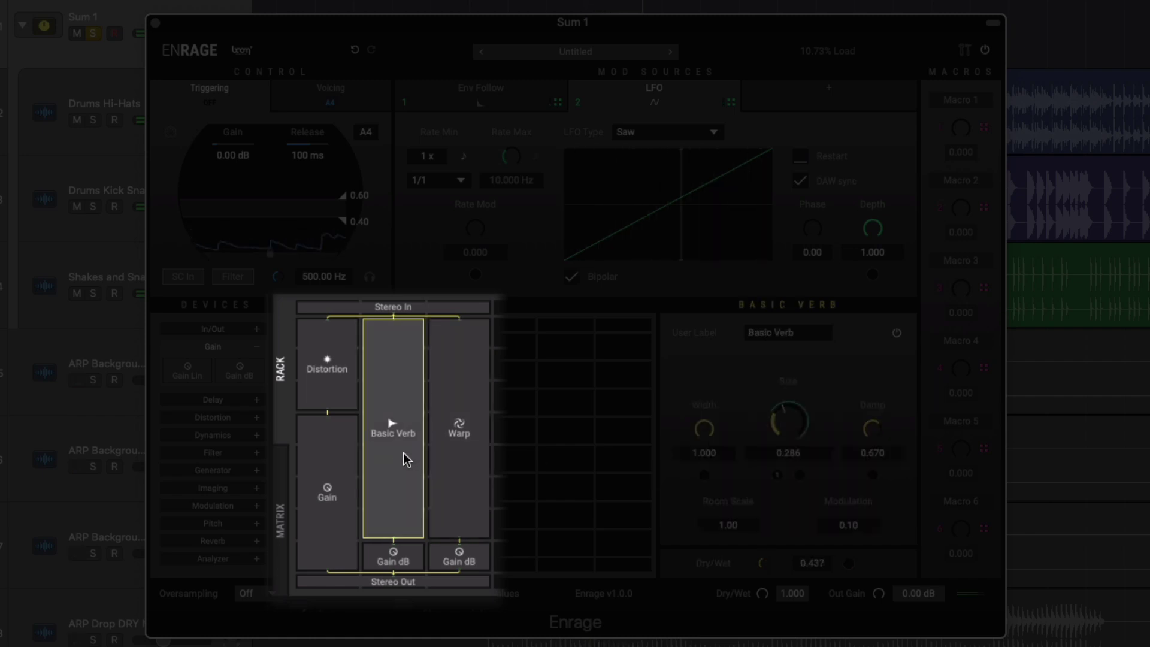
{"action": "left_click", "coordinate": [325, 440]}
{"action": "left_click", "coordinate": [317, 400]}
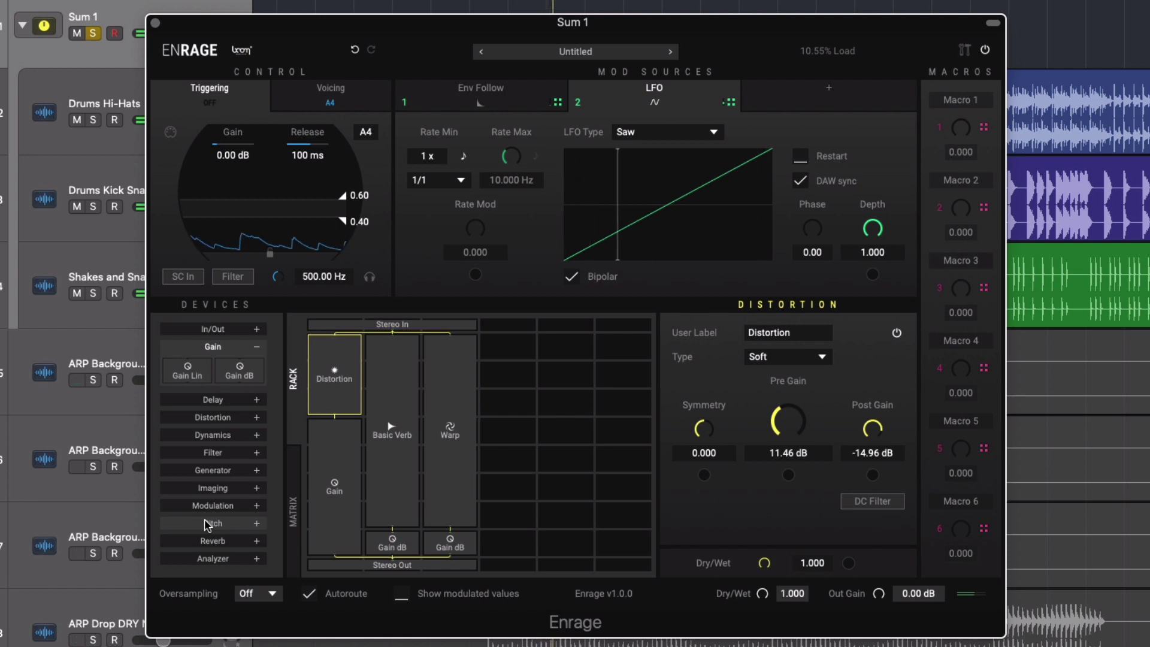
Add a Dynamics Compressor at the bottom of the rack, spanning all three columns.
{"action": "left_click", "coordinate": [205, 435]}
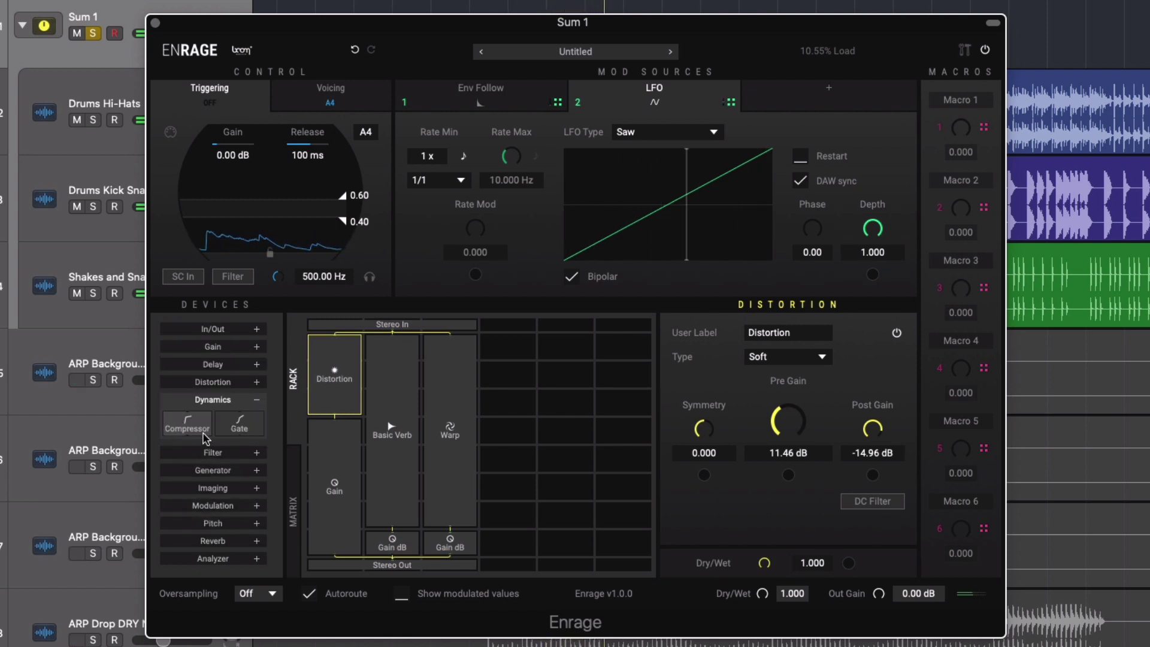
{"action": "left_click_drag", "start_coordinate": [203, 435], "coordinate": [188, 430]}
{"action": "left_click_drag", "start_coordinate": [318, 527], "coordinate": [368, 549]}
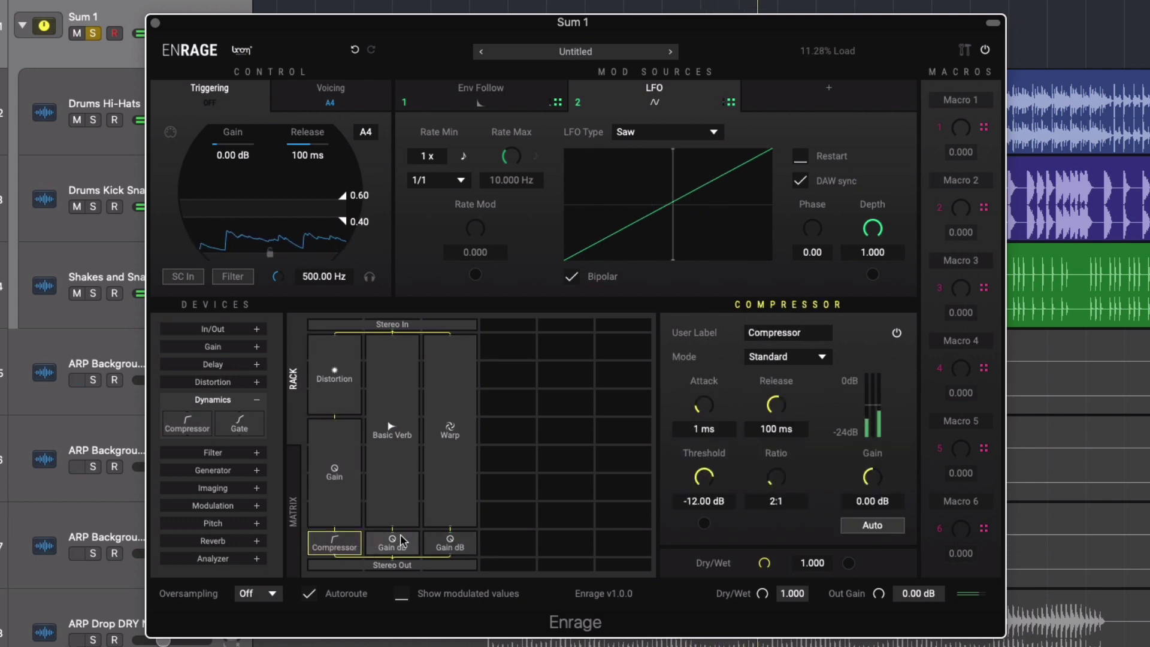
{"action": "left_click_drag", "start_coordinate": [387, 532], "coordinate": [459, 542]}
Set the Compressor to 28.96 ms attack, 10.7 ms release, -19.29 dB threshold, 4.19:1, Dry/Wet 0.894.
{"action": "left_click", "coordinate": [436, 546]}
{"action": "left_click", "coordinate": [416, 540]}
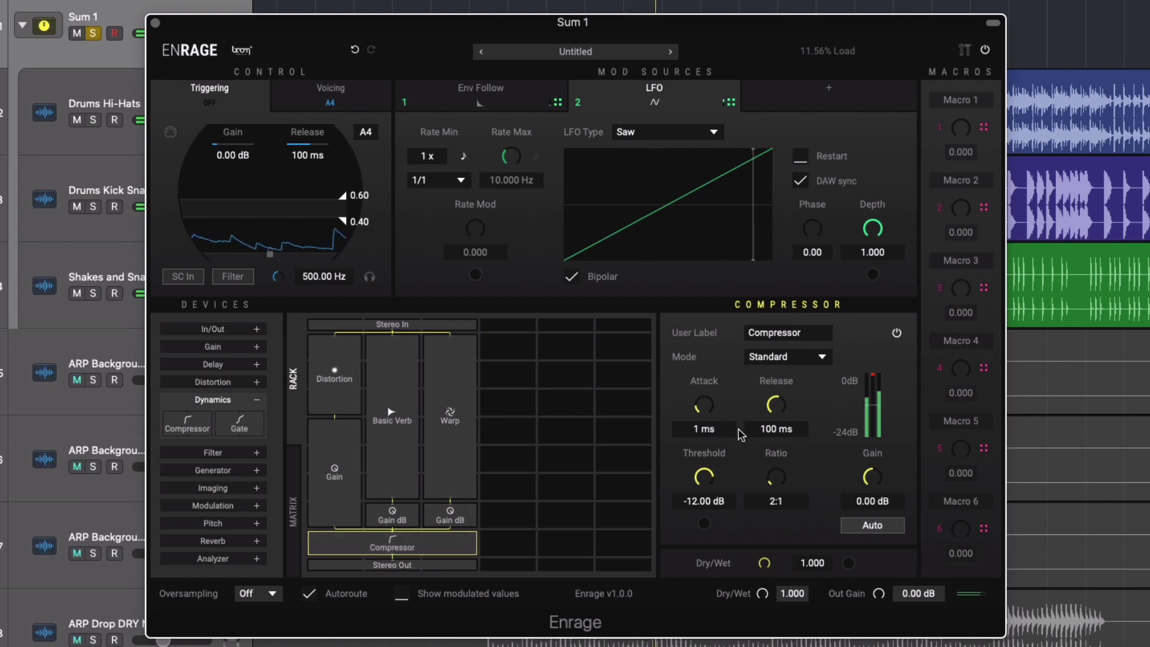
{"action": "left_click_drag", "start_coordinate": [701, 434], "coordinate": [711, 362]}
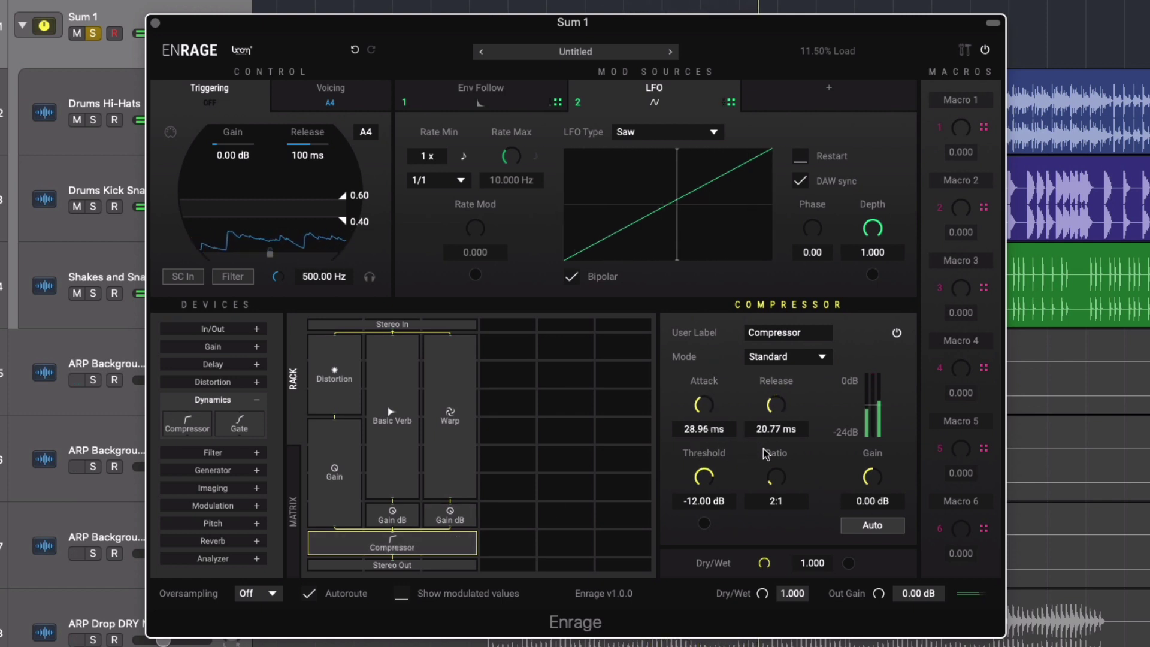
{"action": "left_click_drag", "start_coordinate": [765, 455], "coordinate": [708, 500]}
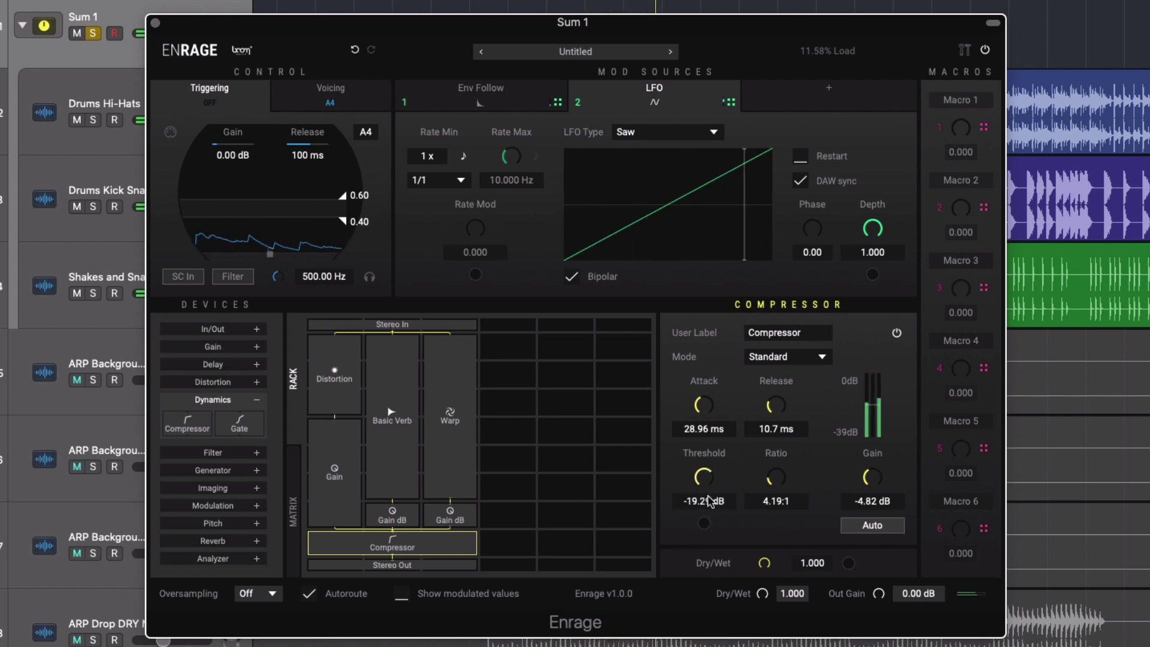
{"action": "left_click_drag", "start_coordinate": [763, 562], "coordinate": [768, 594]}
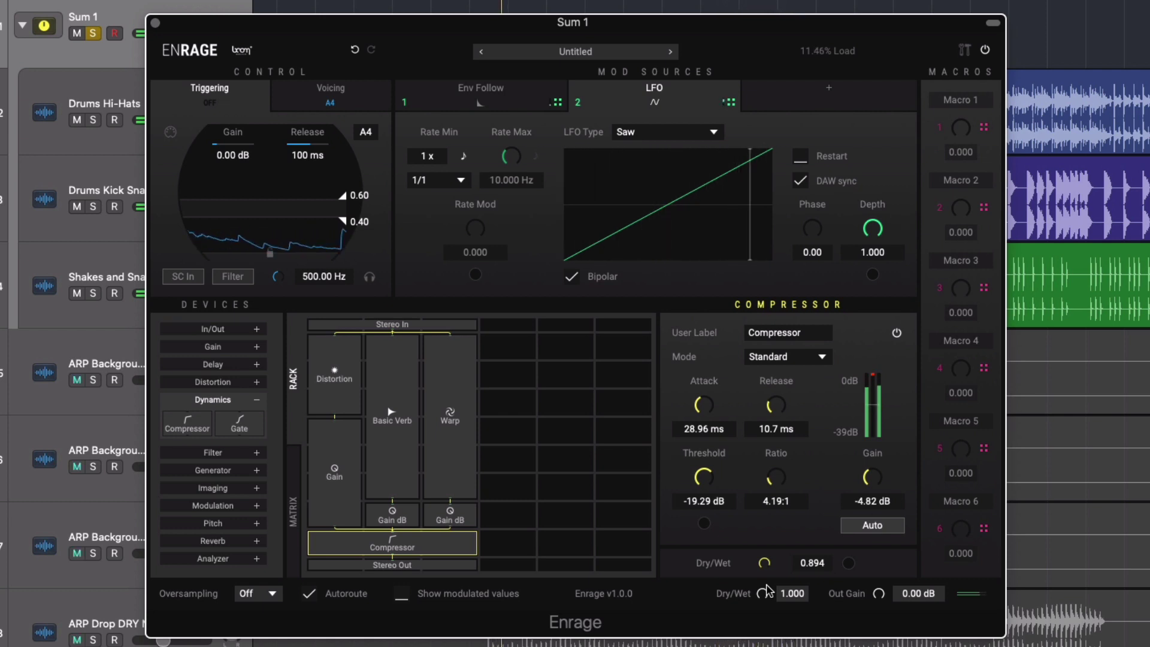
Keep Basic Verb at one column and resize Warp to cover the right two columns.
{"action": "left_click", "coordinate": [409, 464]}
{"action": "left_click_drag", "start_coordinate": [416, 446], "coordinate": [452, 448]}
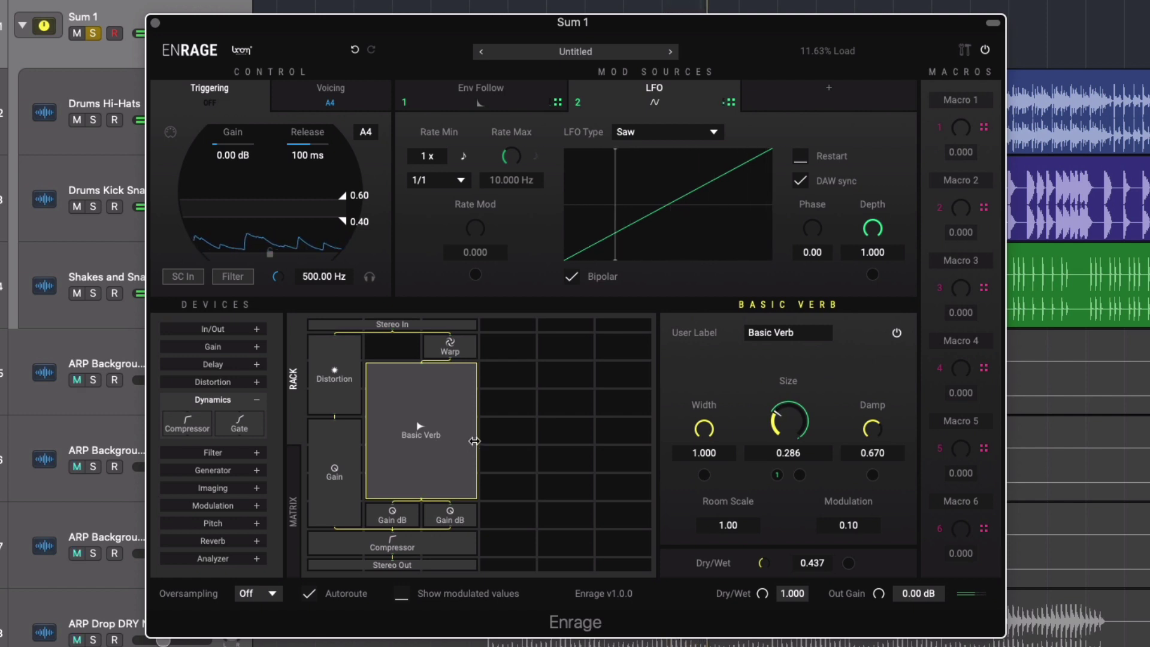
{"action": "left_click_drag", "start_coordinate": [431, 437], "coordinate": [421, 436]}
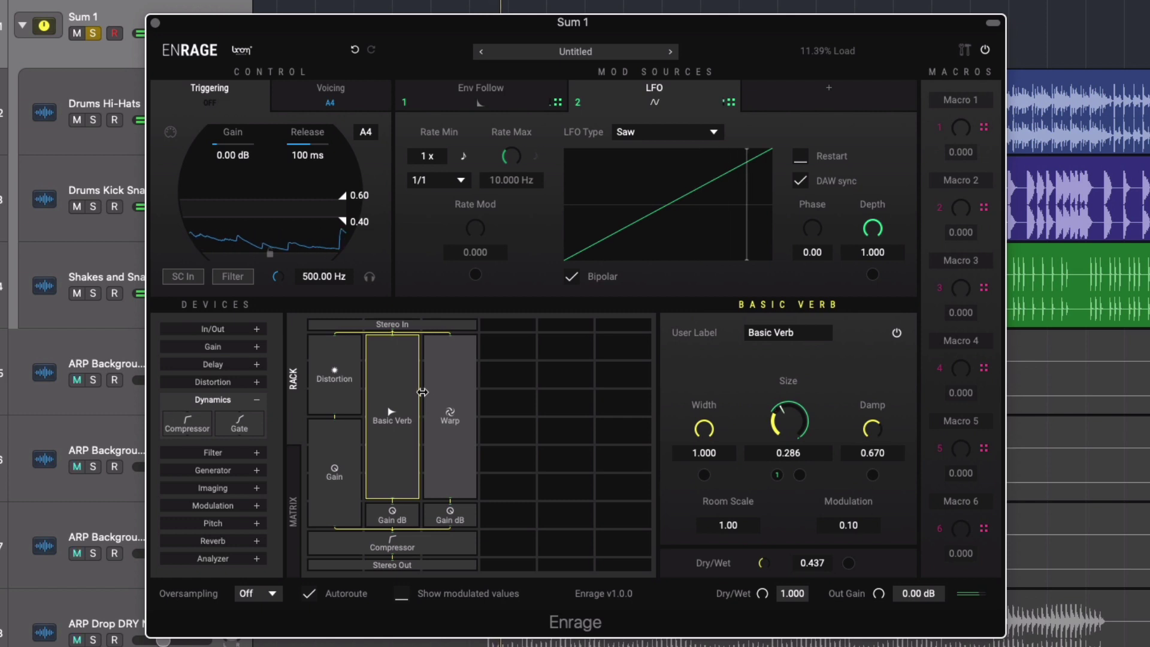
{"action": "left_click_drag", "start_coordinate": [418, 391], "coordinate": [342, 392]}
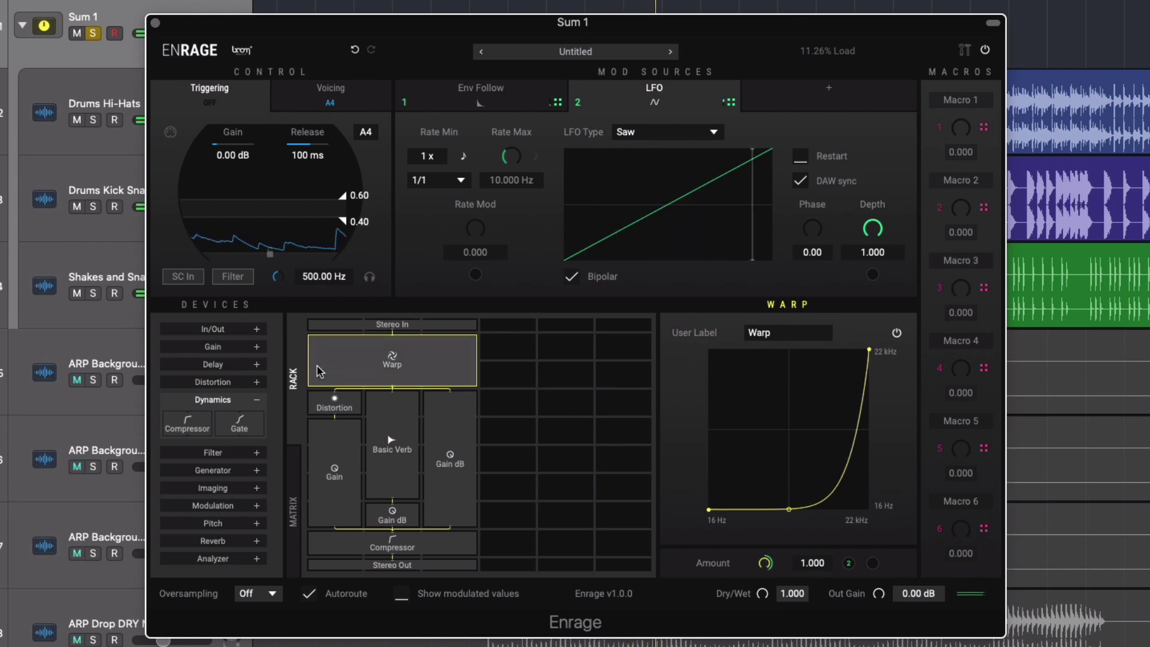
{"action": "left_click_drag", "start_coordinate": [366, 360], "coordinate": [384, 383]}
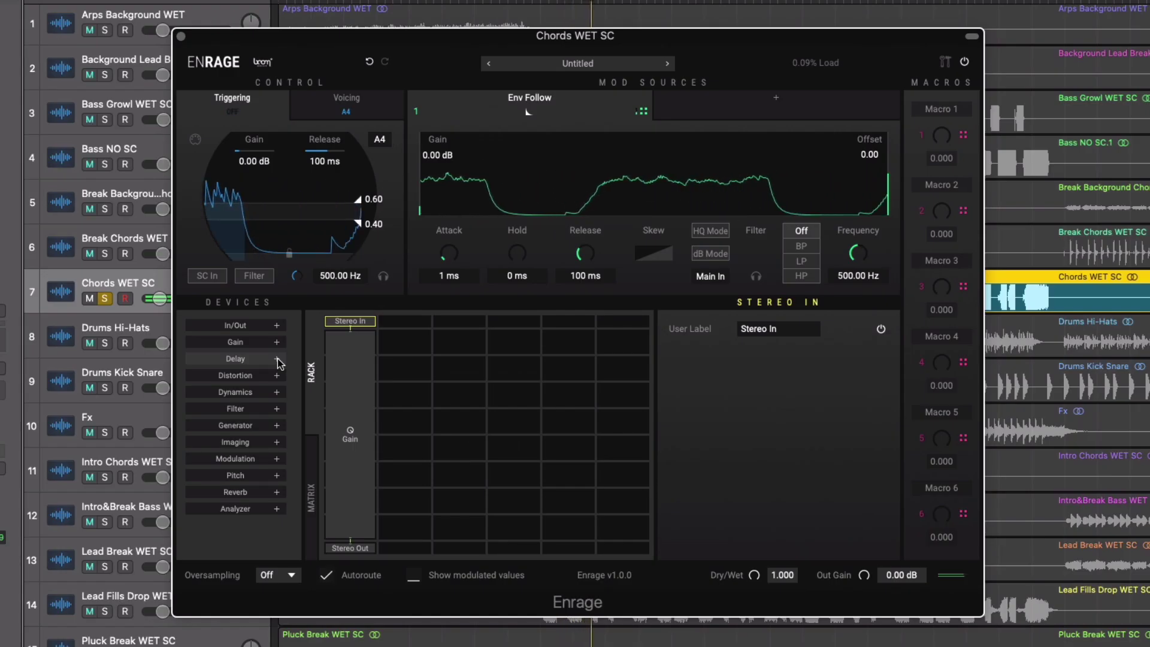
Insert a Phaser from the Modulation devices above Gain in the chord rack.
{"action": "left_click", "coordinate": [263, 459]}
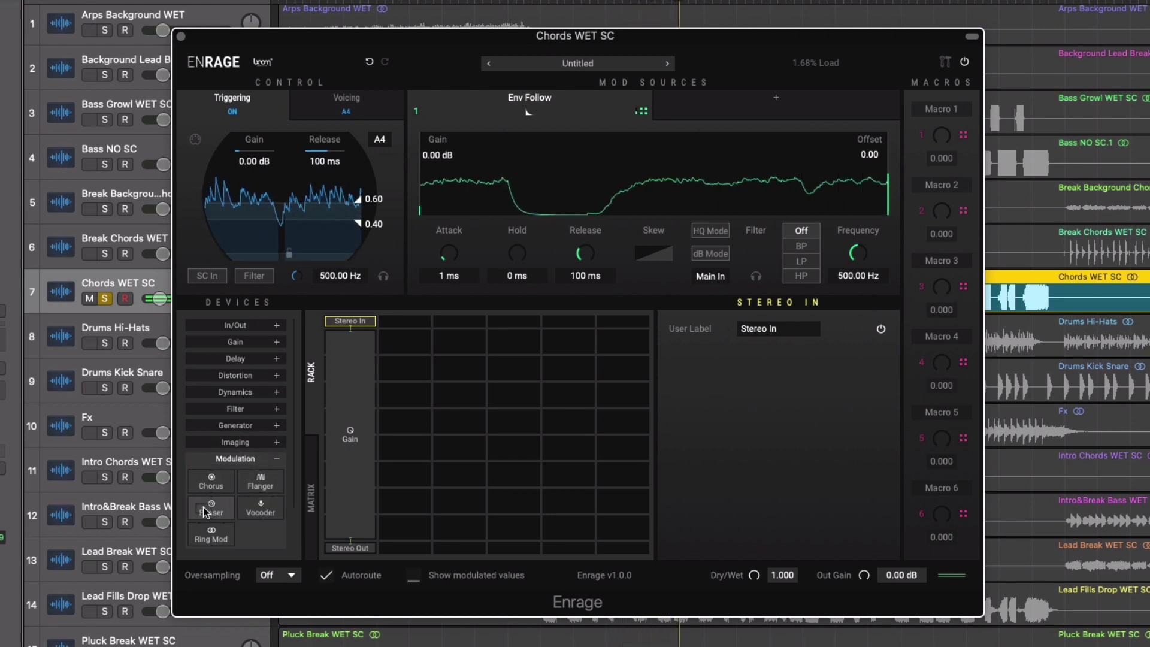
{"action": "left_click_drag", "start_coordinate": [203, 507], "coordinate": [336, 375]}
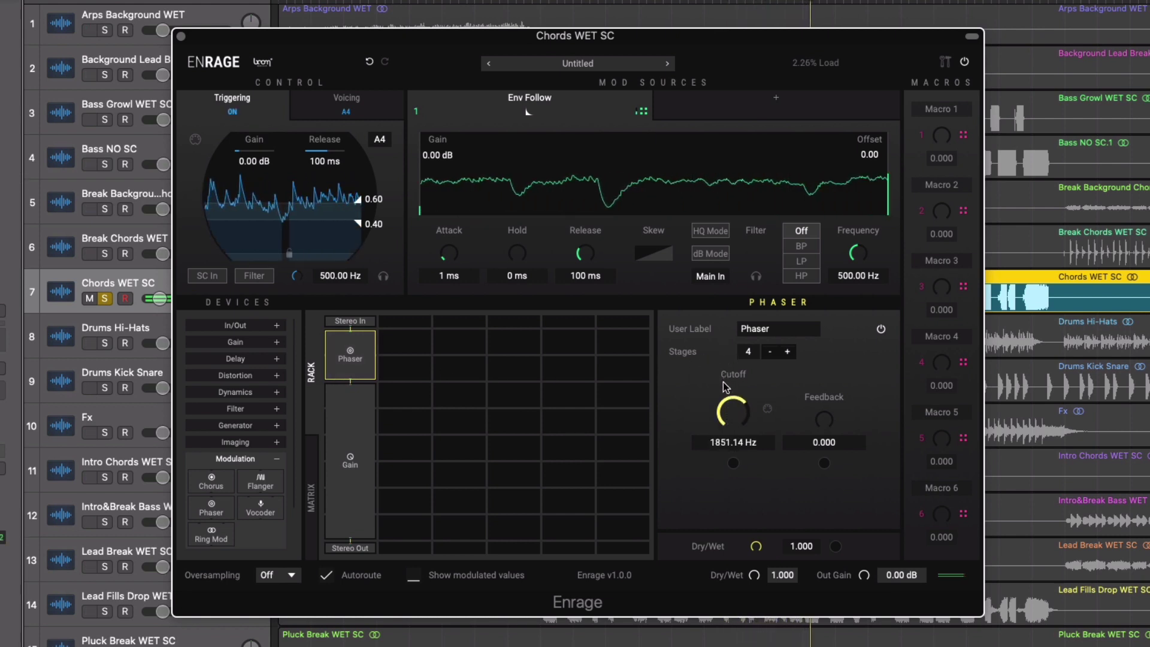
Add a Formula and two LFO sources, routing LFO 3 to Input 1 and LFO 4 to Input 2.
{"action": "left_click", "coordinate": [712, 110]}
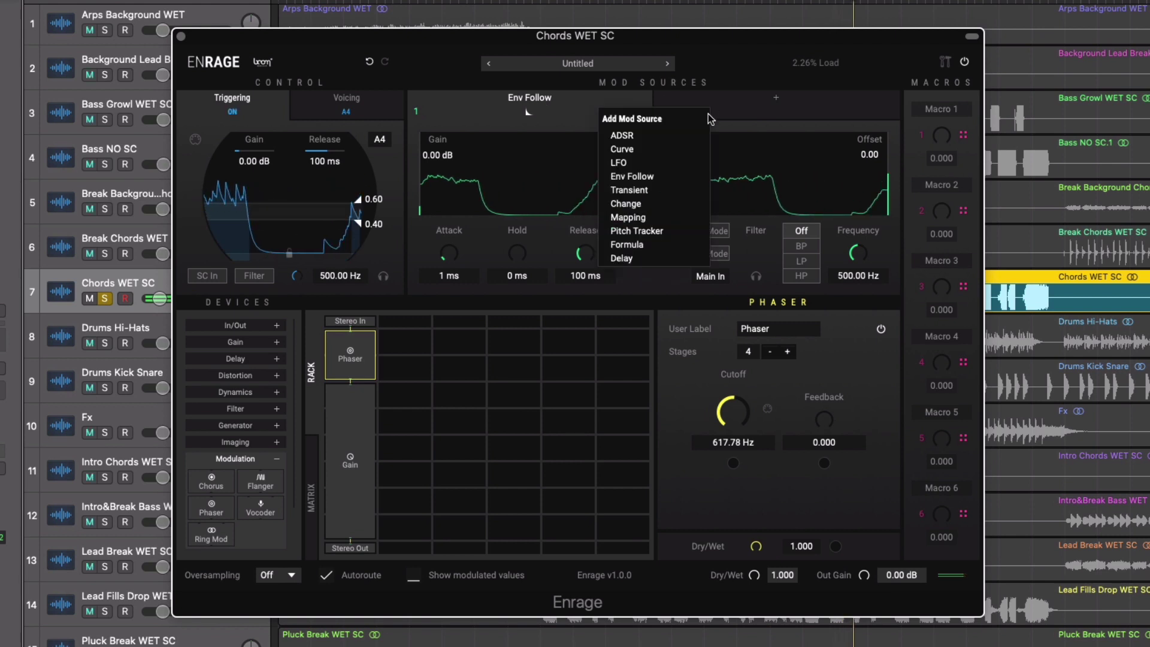
{"action": "left_click", "coordinate": [610, 250]}
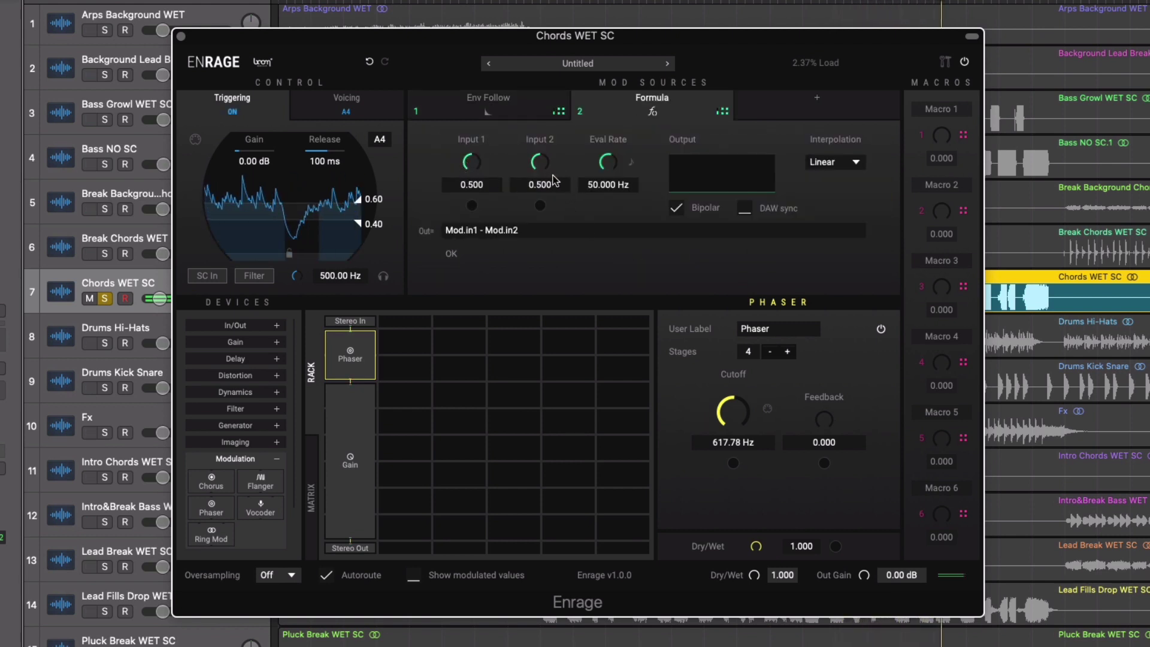
{"action": "left_click", "coordinate": [771, 115]}
{"action": "left_click", "coordinate": [718, 162]}
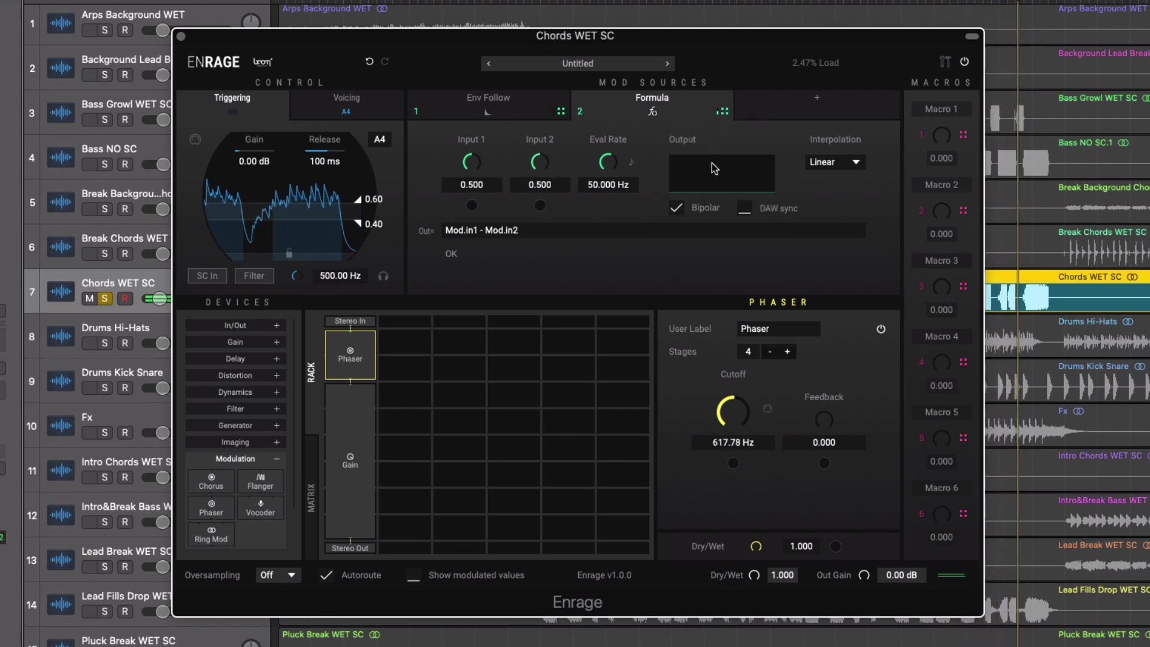
{"action": "left_click", "coordinate": [810, 116]}
{"action": "left_click", "coordinate": [749, 170]}
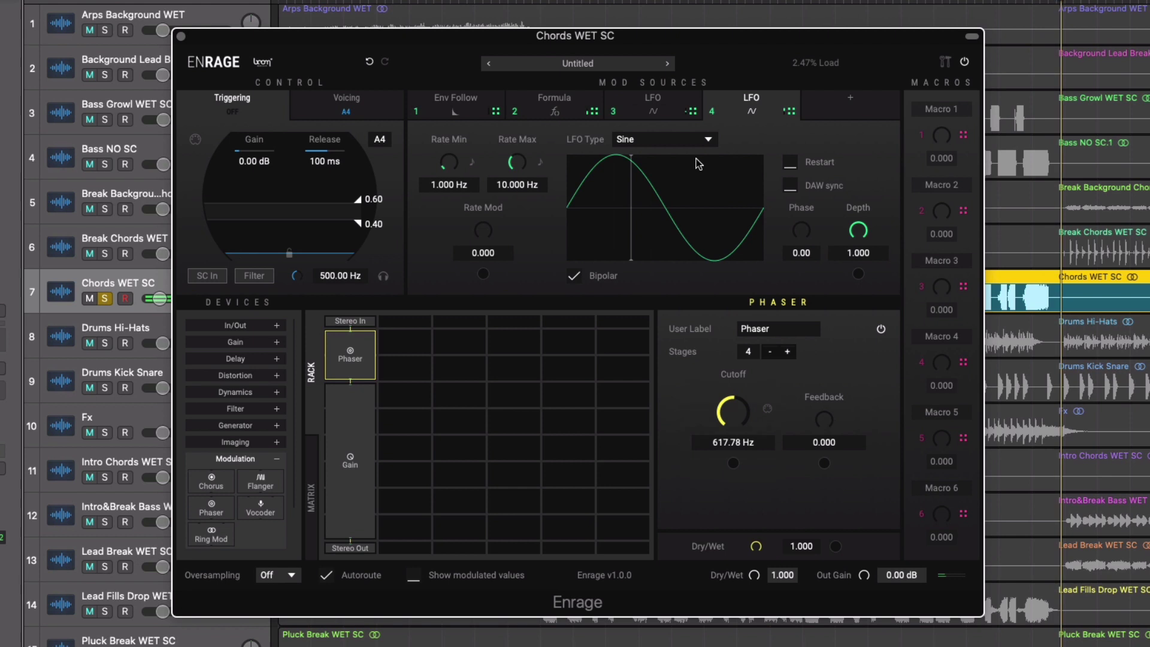
{"action": "left_click", "coordinate": [582, 115]}
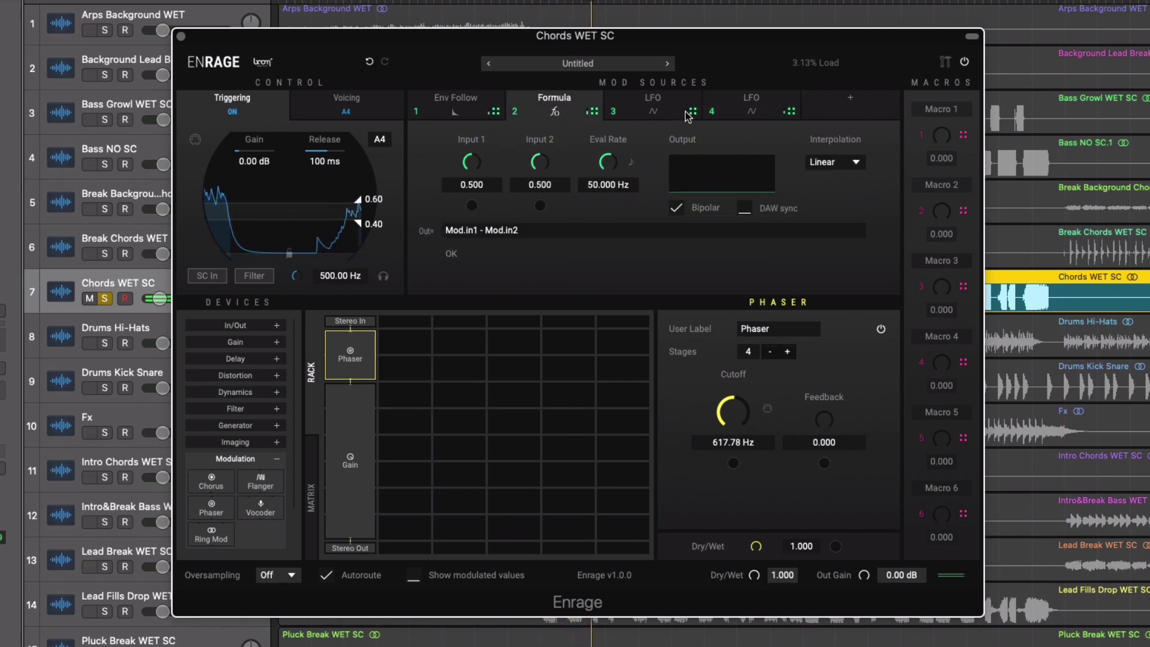
{"action": "left_click_drag", "start_coordinate": [691, 116], "coordinate": [471, 209]}
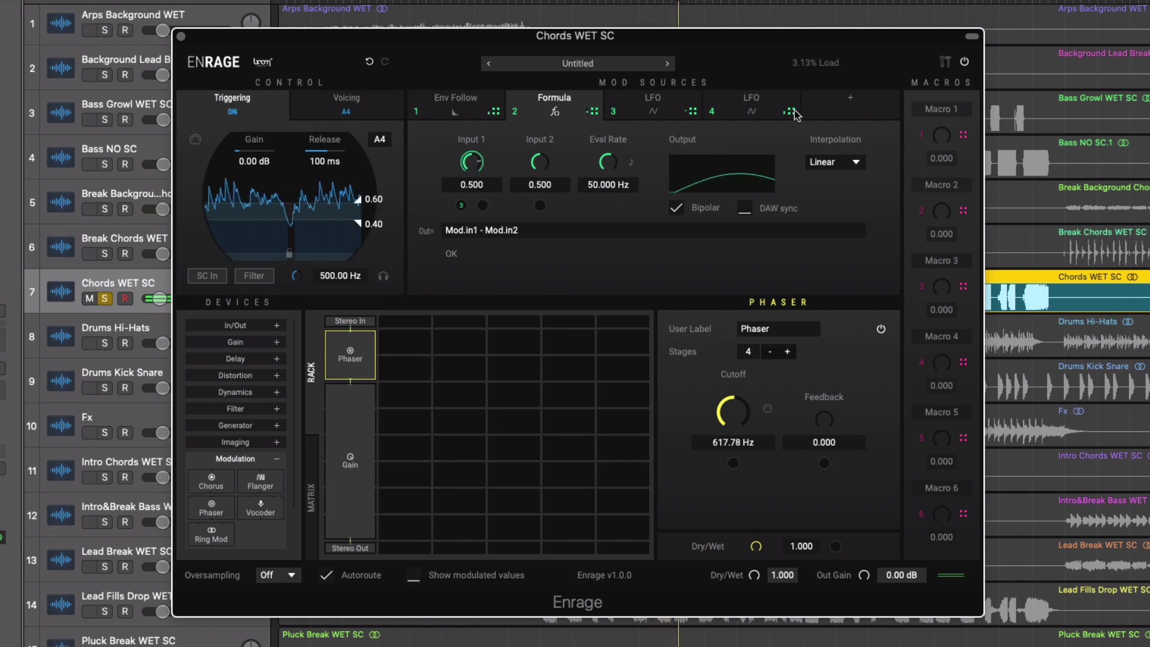
{"action": "left_click_drag", "start_coordinate": [791, 110], "coordinate": [541, 207]}
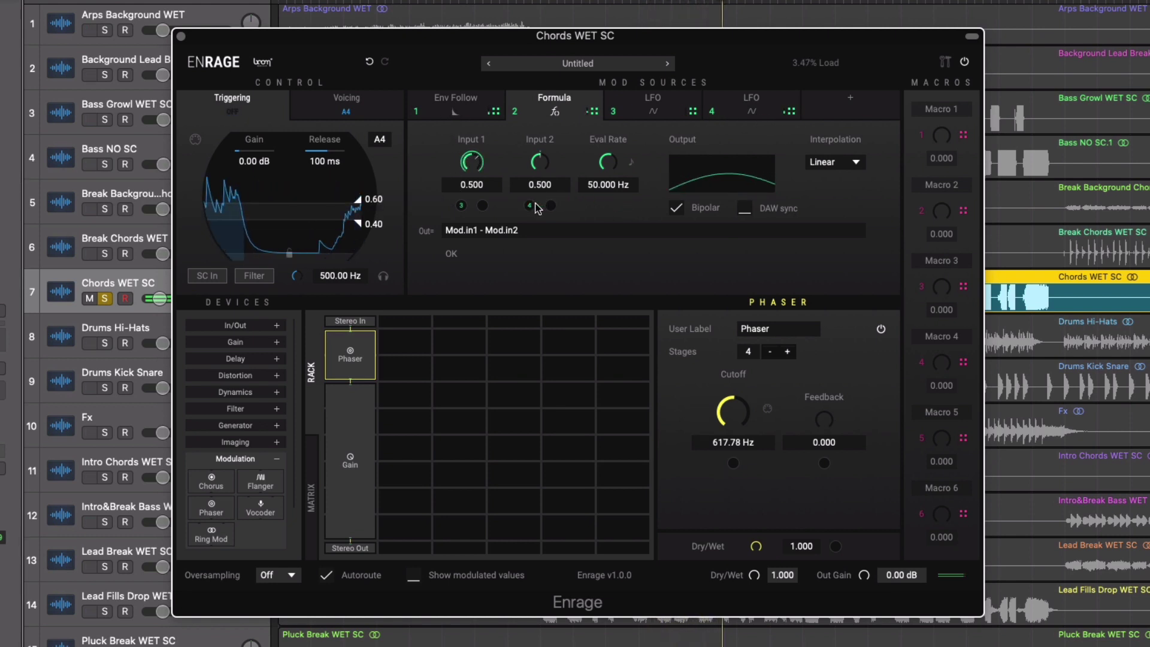
Make LFO 3 a triangle wave with a slightly raised minimum rate.
{"action": "left_click", "coordinate": [645, 114]}
{"action": "left_click_drag", "start_coordinate": [453, 167], "coordinate": [453, 163]}
{"action": "left_click", "coordinate": [661, 138]}
{"action": "left_click", "coordinate": [640, 169]}
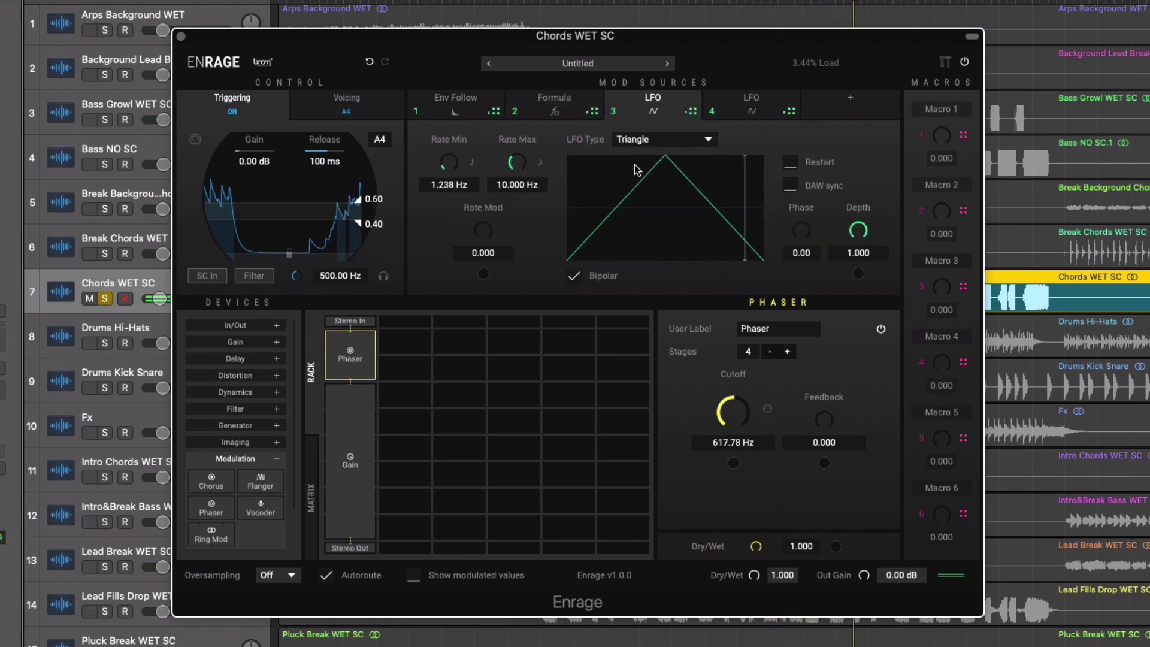
Give LFO 4 a custom upward-ramp shape with its midpoint bent slightly down.
{"action": "left_click", "coordinate": [751, 105]}
{"action": "left_click", "coordinate": [663, 139]}
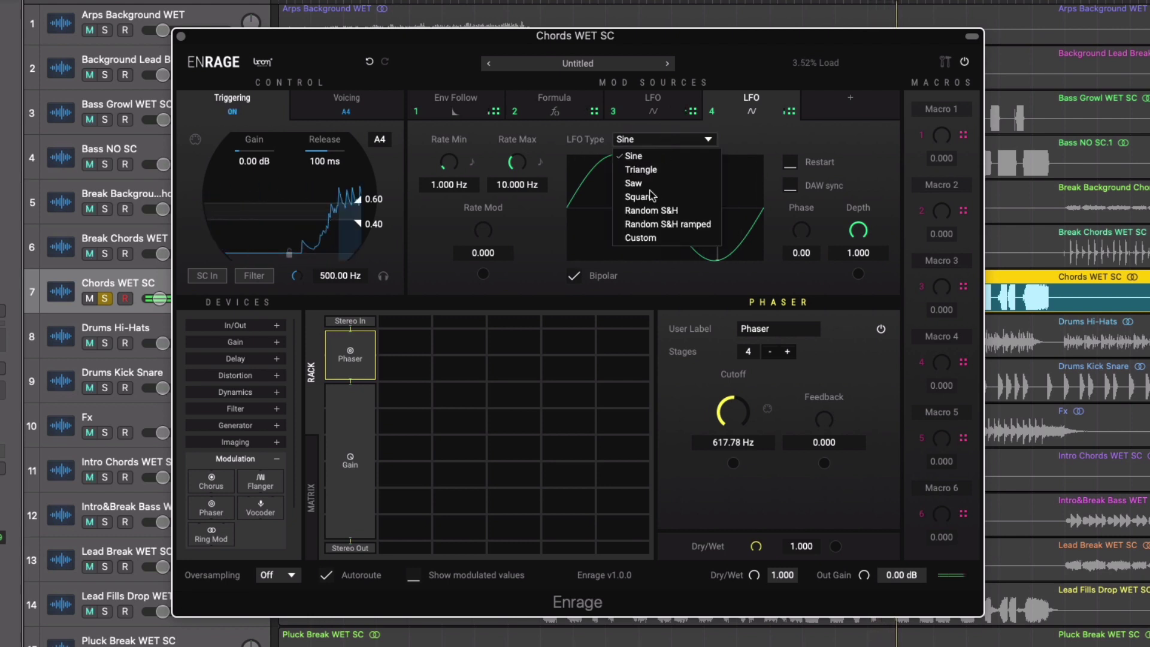
{"action": "left_click", "coordinate": [675, 243]}
{"action": "left_click_drag", "start_coordinate": [665, 154], "coordinate": [763, 175]}
{"action": "left_click_drag", "start_coordinate": [665, 218], "coordinate": [598, 235]}
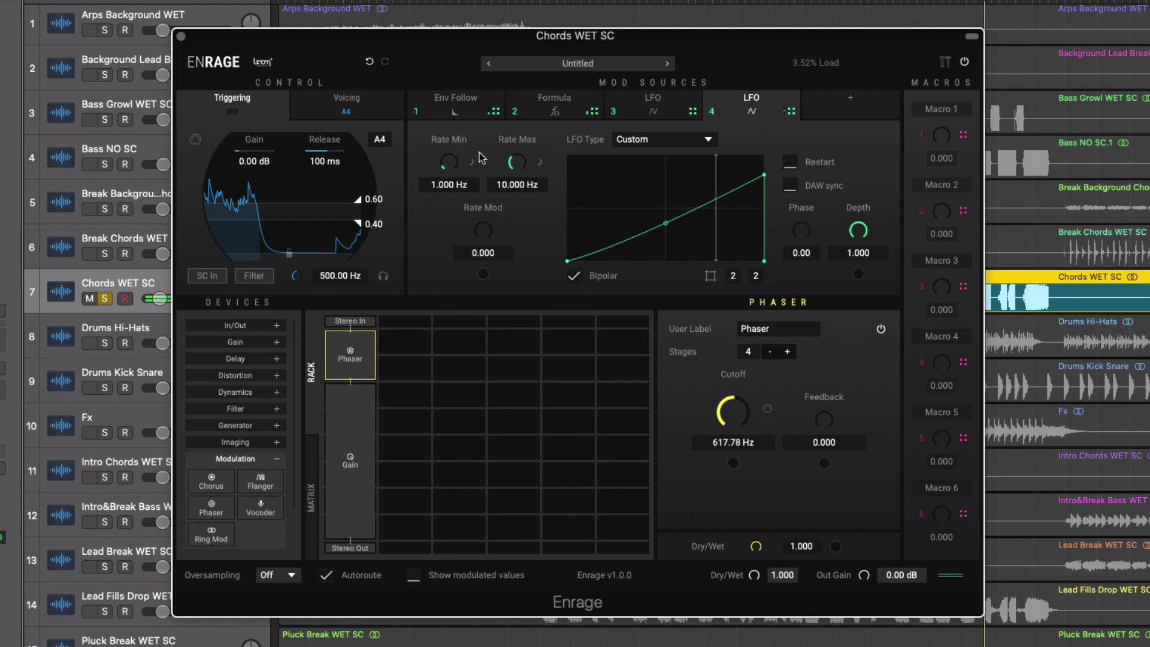
Route Formula to Phaser Cutoff (947.91 Hz), add some feedback, and slow Eval Rate to 19.897 Hz.
{"action": "left_click", "coordinate": [578, 117]}
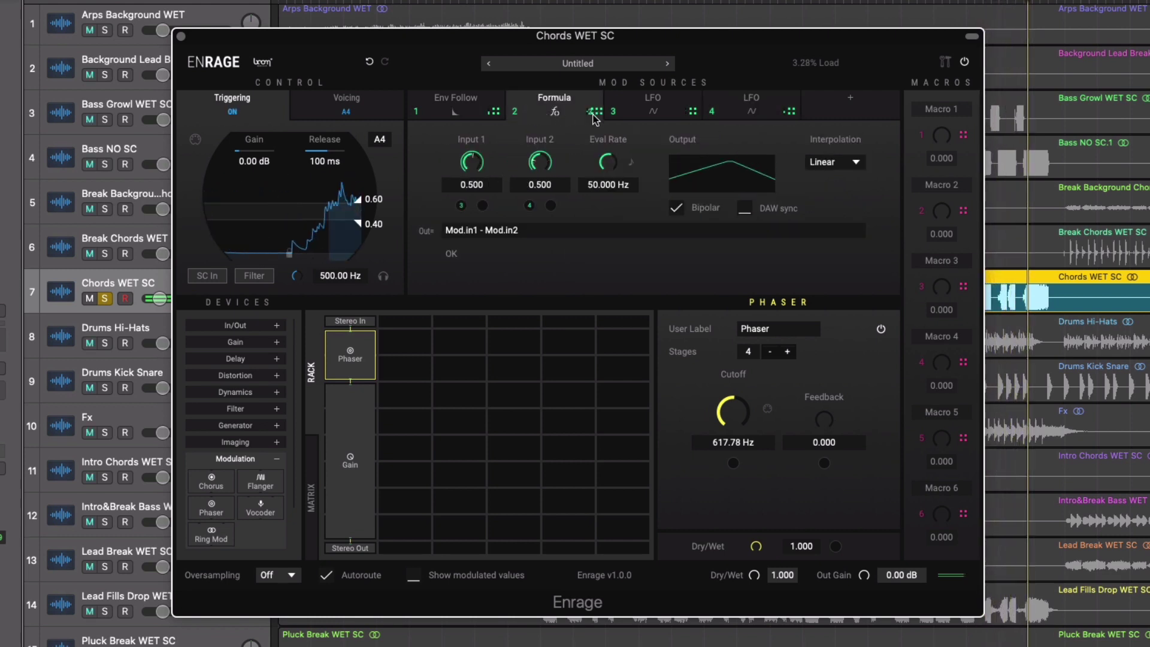
{"action": "left_click_drag", "start_coordinate": [592, 111], "coordinate": [732, 465]}
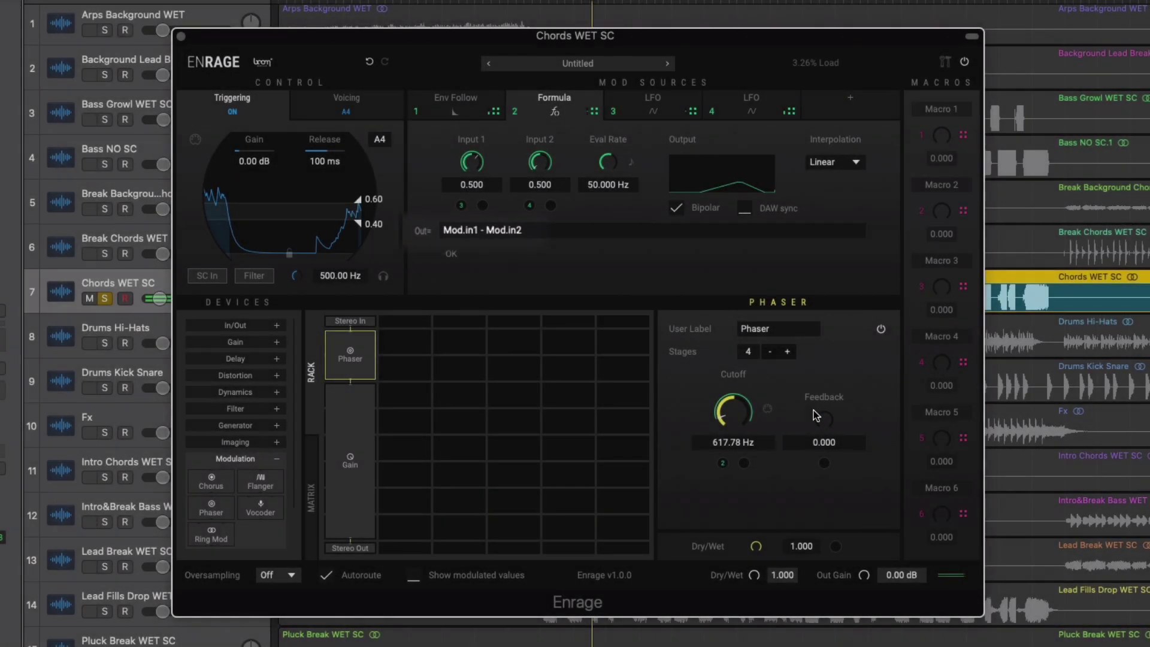
{"action": "left_click_drag", "start_coordinate": [824, 413], "coordinate": [821, 386]}
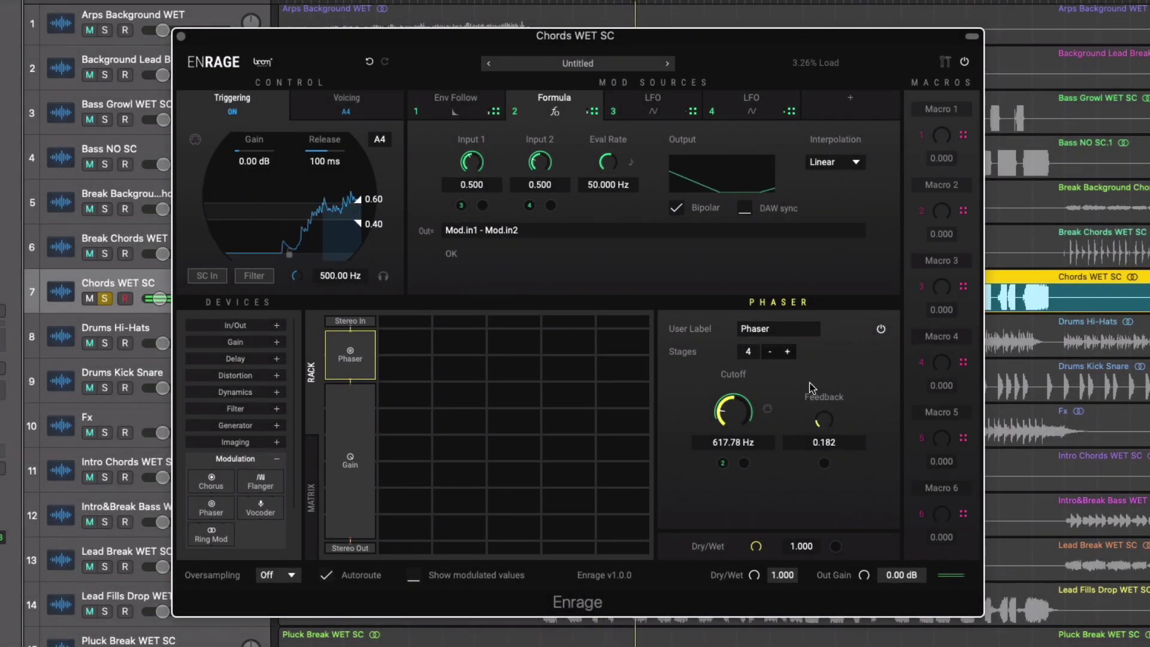
{"action": "left_click_drag", "start_coordinate": [740, 416], "coordinate": [725, 395]}
{"action": "mouse_move", "coordinate": [609, 163]}
{"action": "left_mouse_down"}
{"action": "mouse_move", "coordinate": [612, 256]}
{"action": "mouse_move", "coordinate": [617, 96]}
{"action": "mouse_move", "coordinate": [608, 184]}
{"action": "left_mouse_up"}
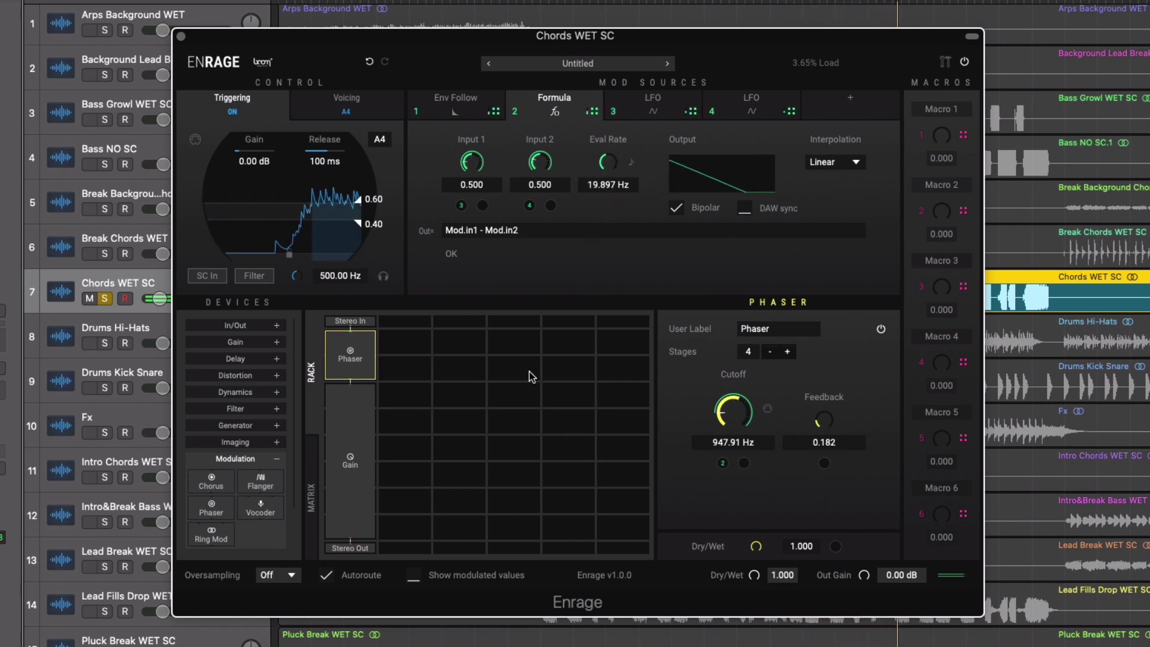
Add a Grain Dly in a parallel column beside the Phaser, Pitch 12 and Dry/Wet 0.595.
{"action": "left_click", "coordinate": [217, 359]}
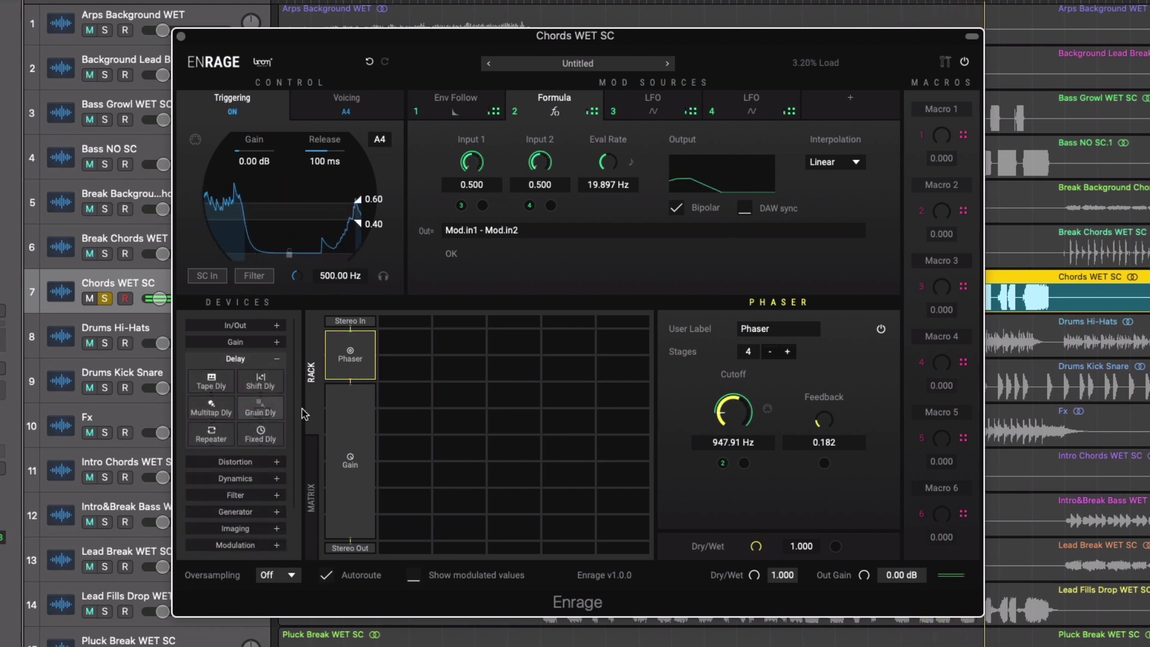
{"action": "left_click_drag", "start_coordinate": [324, 413], "coordinate": [399, 422]}
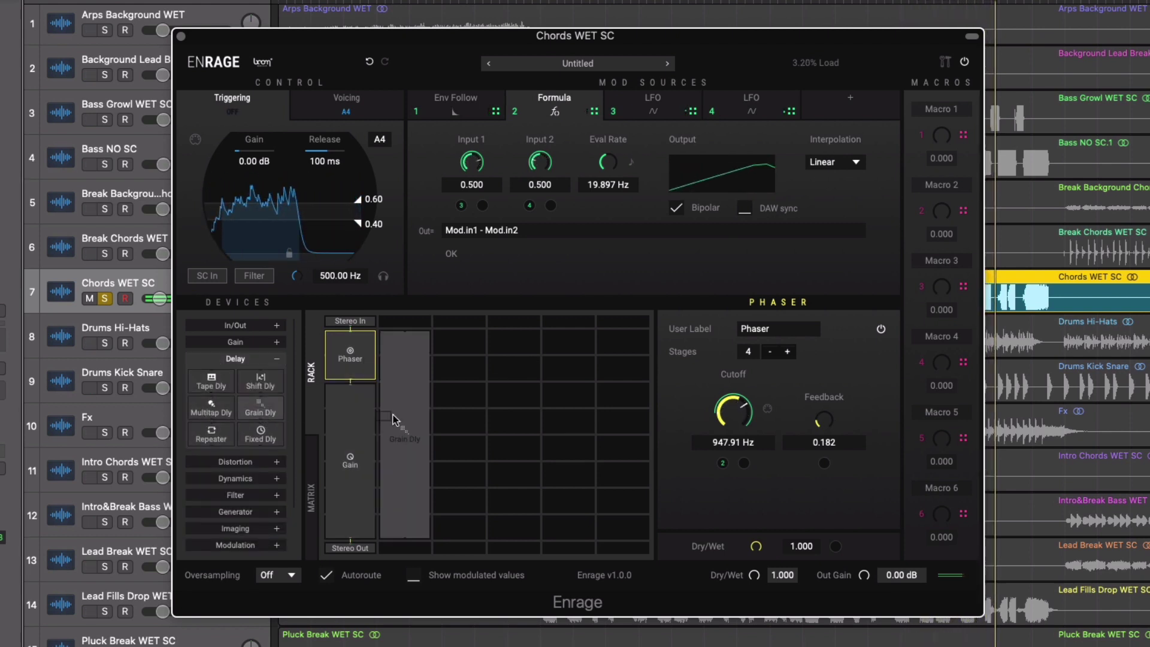
{"action": "left_click", "coordinate": [374, 320]}
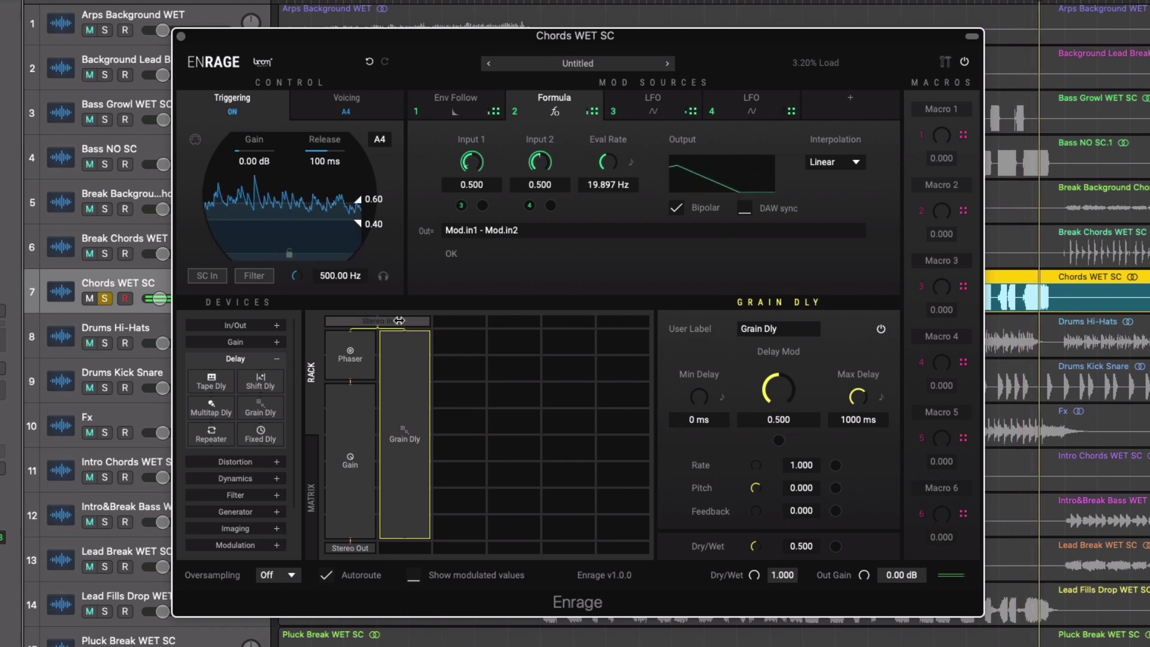
{"action": "left_click", "coordinate": [401, 548]}
{"action": "left_click", "coordinate": [403, 526]}
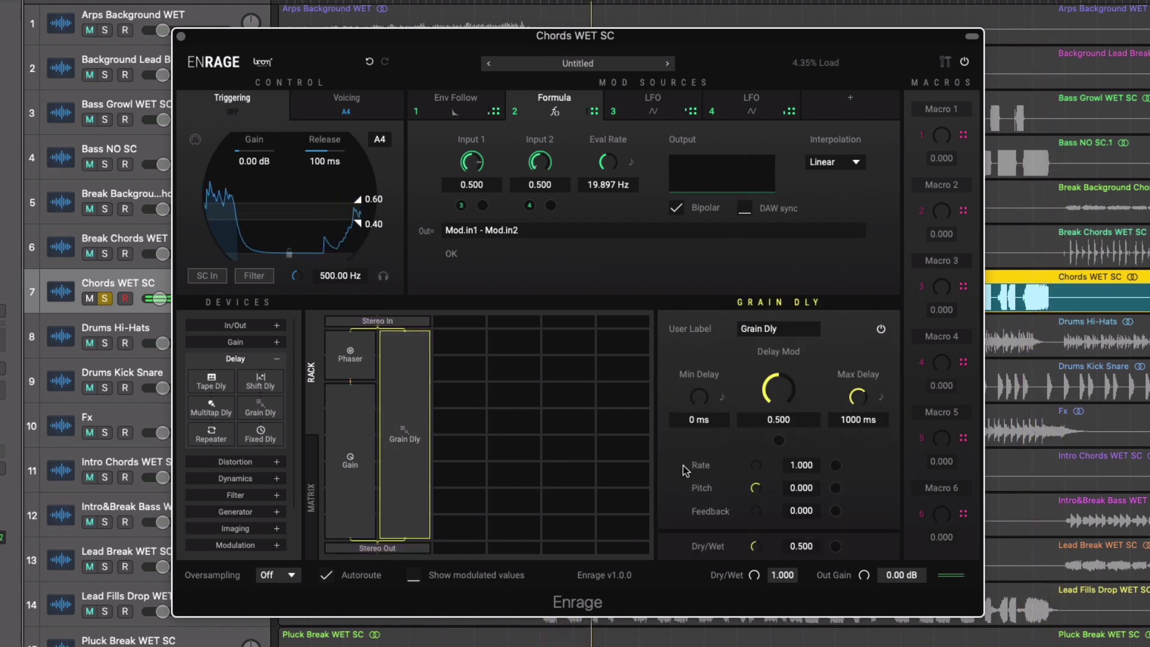
{"action": "key", "text": "space"}
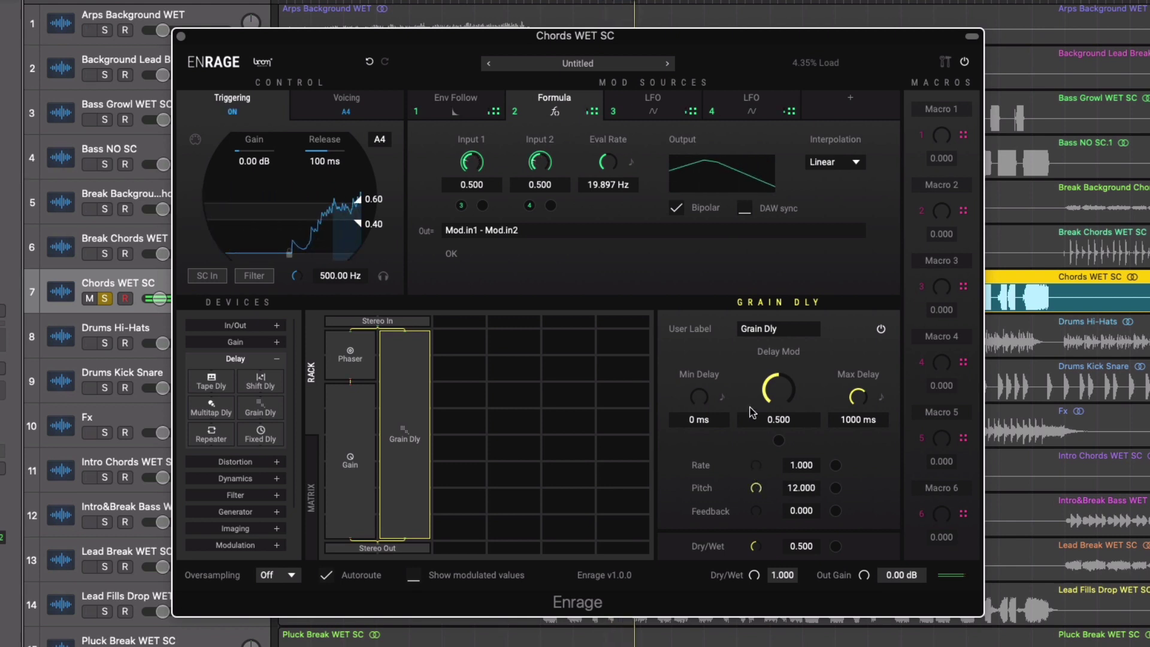
{"action": "left_click_drag", "start_coordinate": [757, 545], "coordinate": [760, 535]}
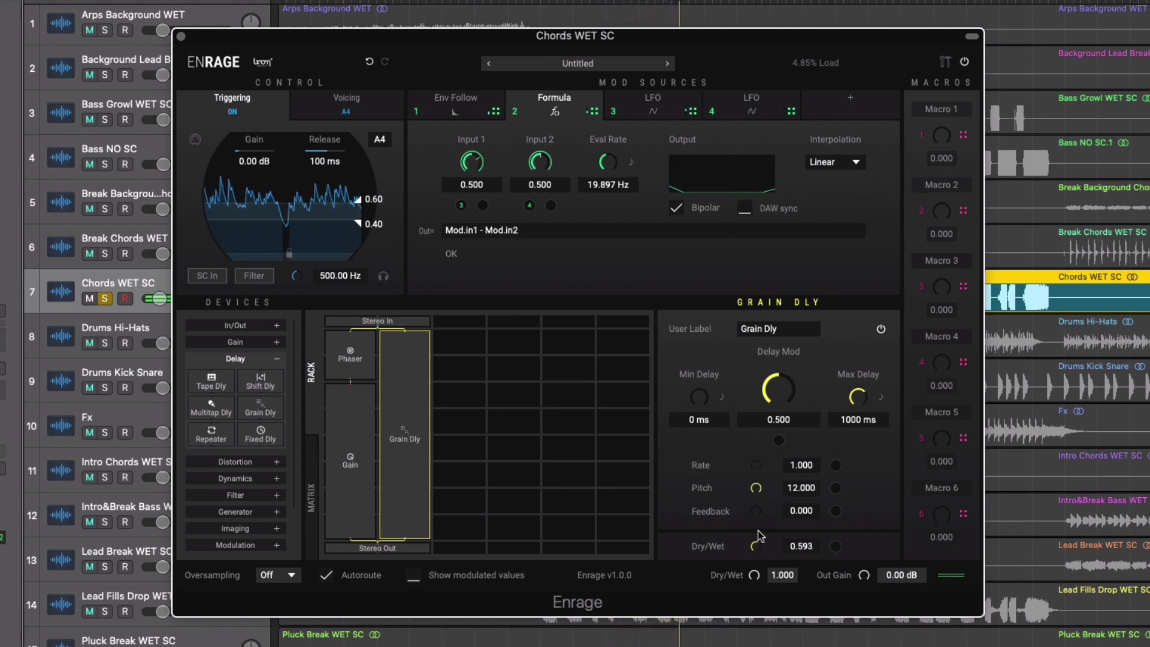
Solo the chord track briefly, then unsolo it to hear the full mix.
{"action": "left_click", "coordinate": [106, 298]}
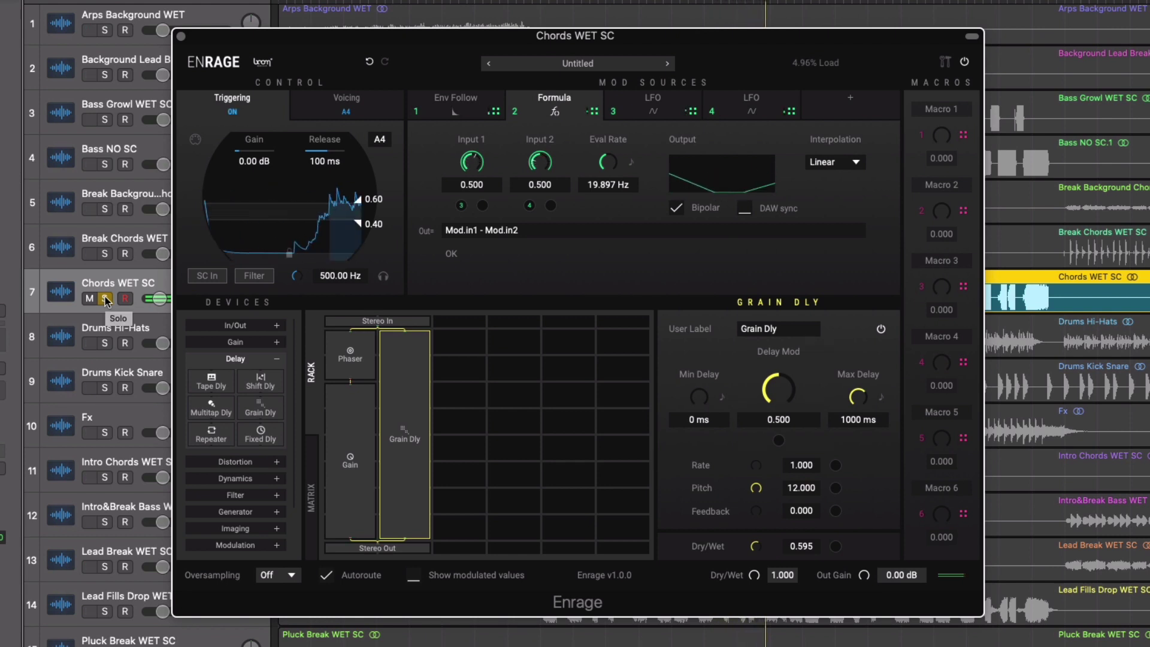
{"action": "left_click", "coordinate": [106, 299]}
{"action": "left_click", "coordinate": [106, 299]}
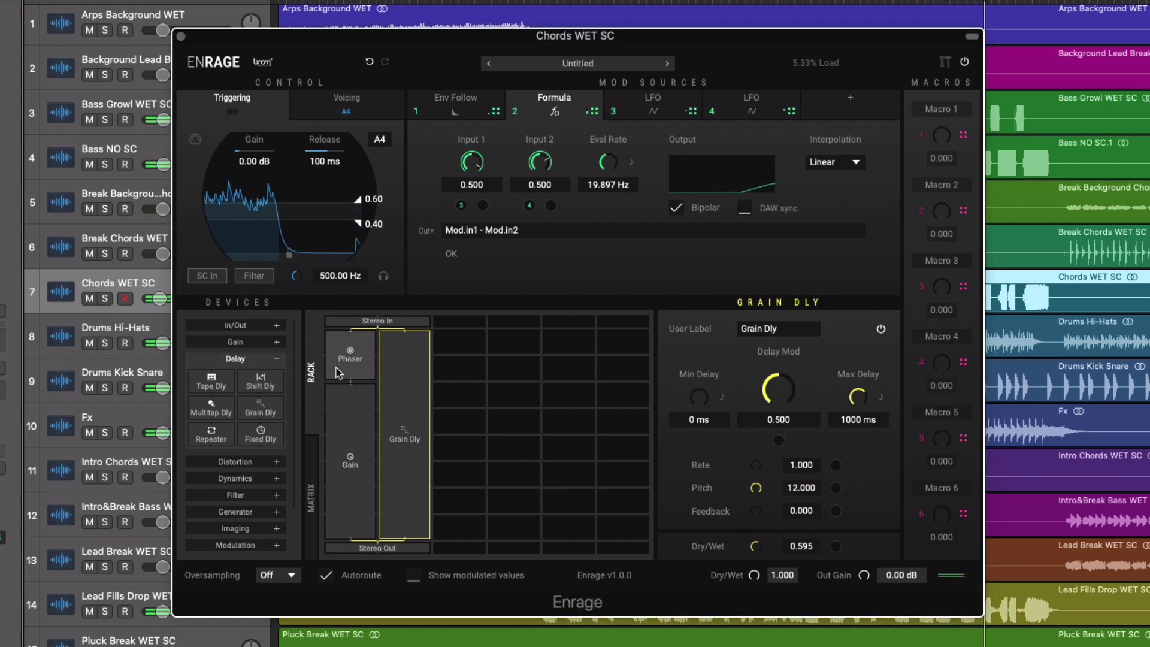
Set Phaser Cutoff 510.62 Hz and Feedback 0.337, and Formula Input 1 0.881, Input 2 0.334.
{"action": "left_click", "coordinate": [349, 357]}
{"action": "left_click_drag", "start_coordinate": [727, 407], "coordinate": [726, 432]}
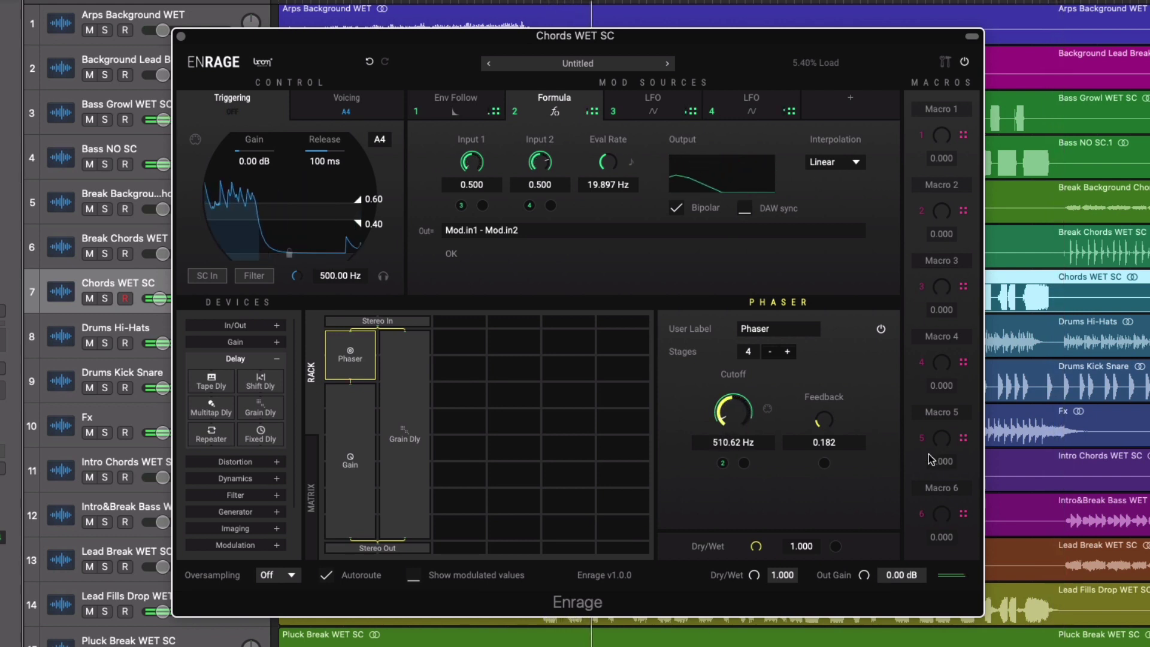
{"action": "left_click_drag", "start_coordinate": [821, 400], "coordinate": [821, 359]}
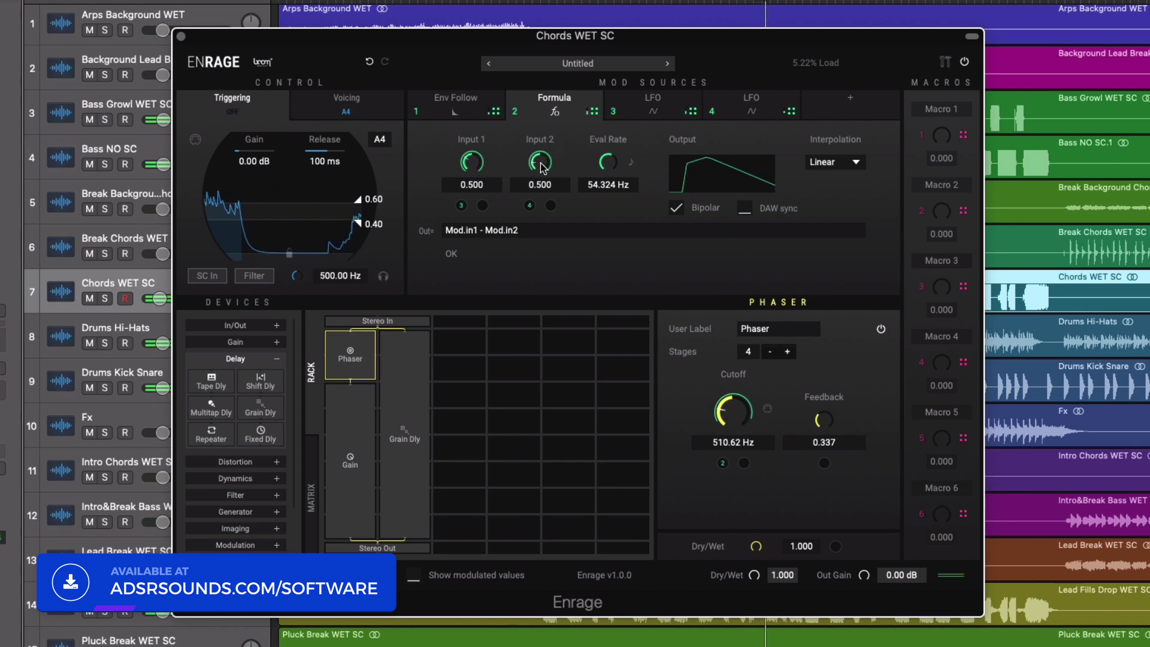
{"action": "left_click_drag", "start_coordinate": [540, 171], "coordinate": [536, 202]}
{"action": "left_click_drag", "start_coordinate": [470, 153], "coordinate": [467, 78]}
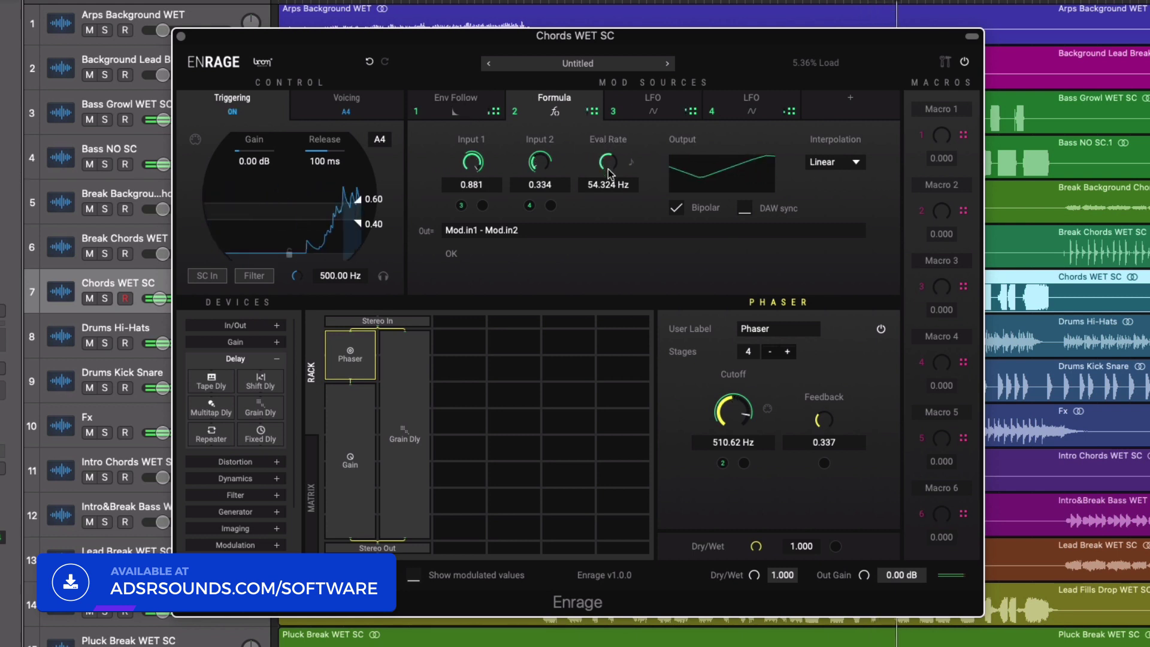